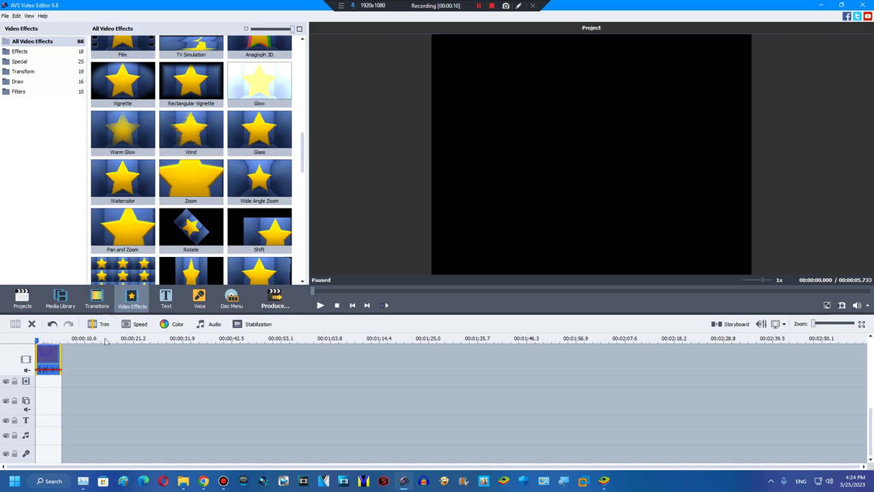
- Add a second video overlay line to the timeline
scroll(305, 149, "down", 5)
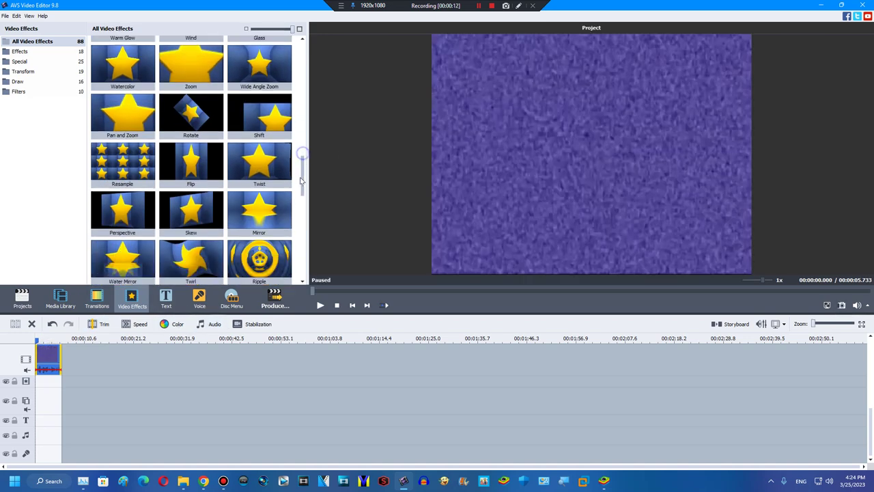
left_click(60, 299)
right_click(58, 386)
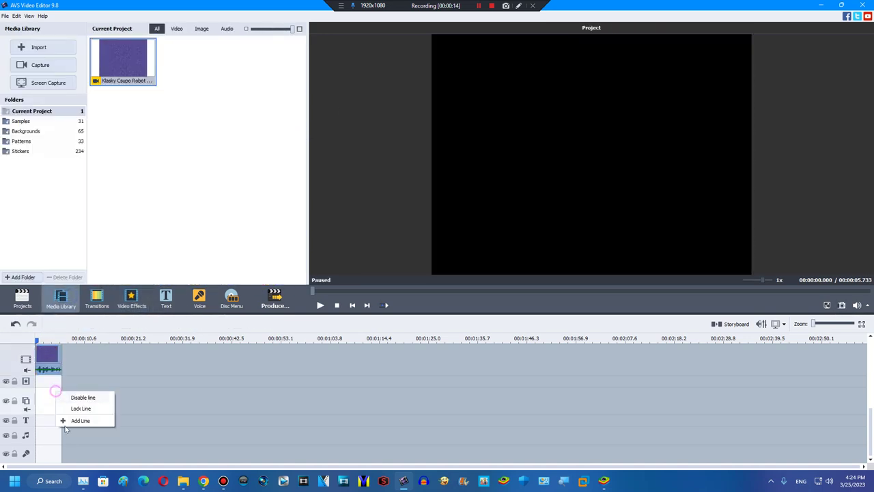
left_click(63, 417)
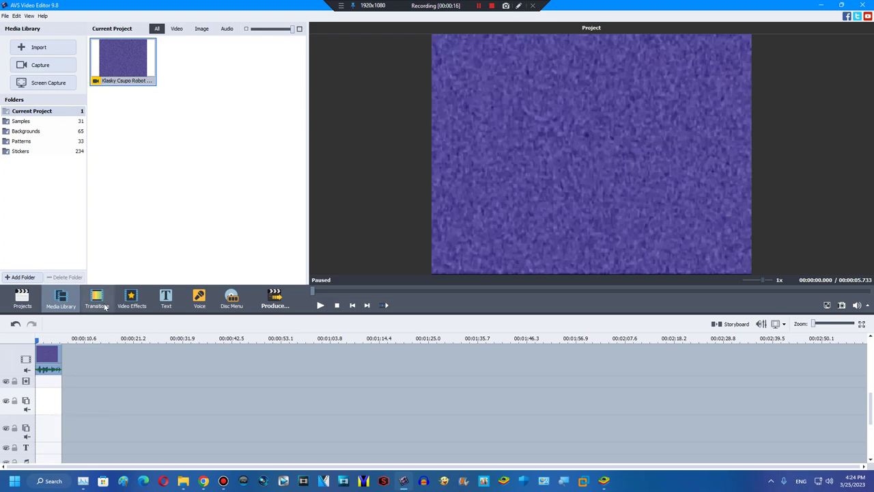
- Apply the Sepia effect on the effects line beneath the main clip and match its duration to the clip
left_click(47, 356)
left_click(132, 299)
scroll(301, 173, "up", 5)
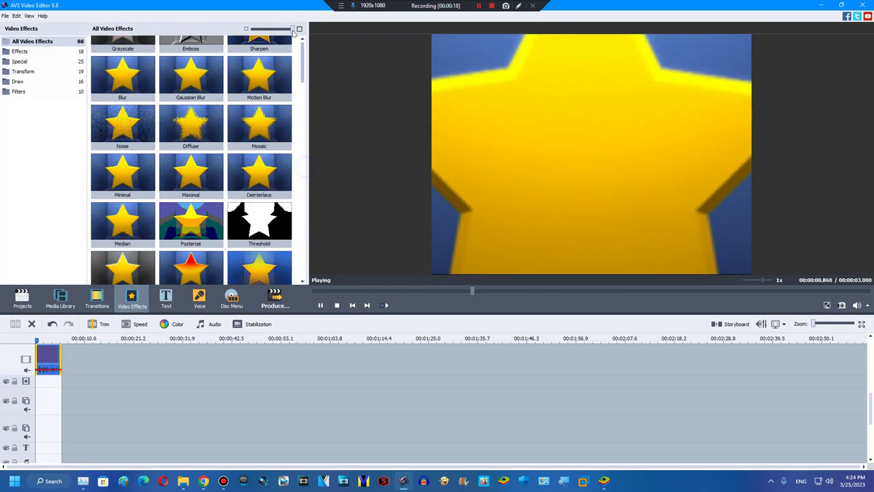
left_click_drag(122, 65, 38, 381)
left_click_drag(310, 379, 61, 379)
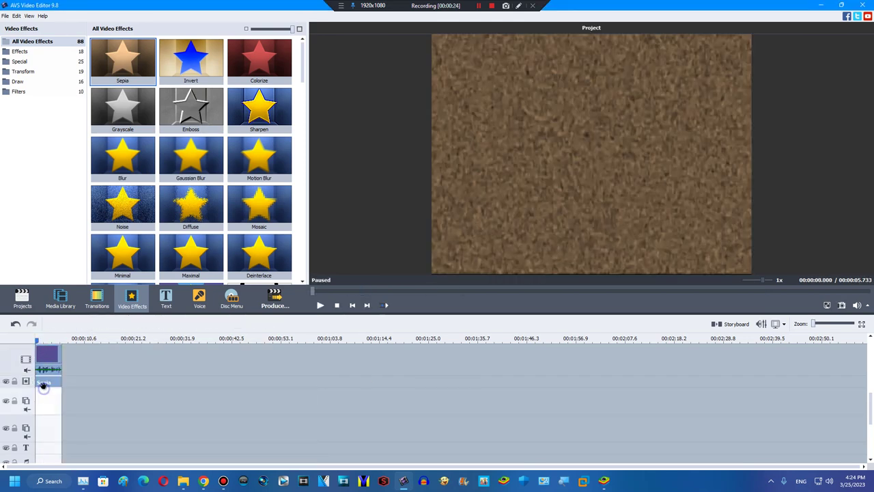
- Set the Sepia effect to Level 0, Brightness 100, Red 100, Green 0 and Blue 0, and accept the settings
double_click(43, 384)
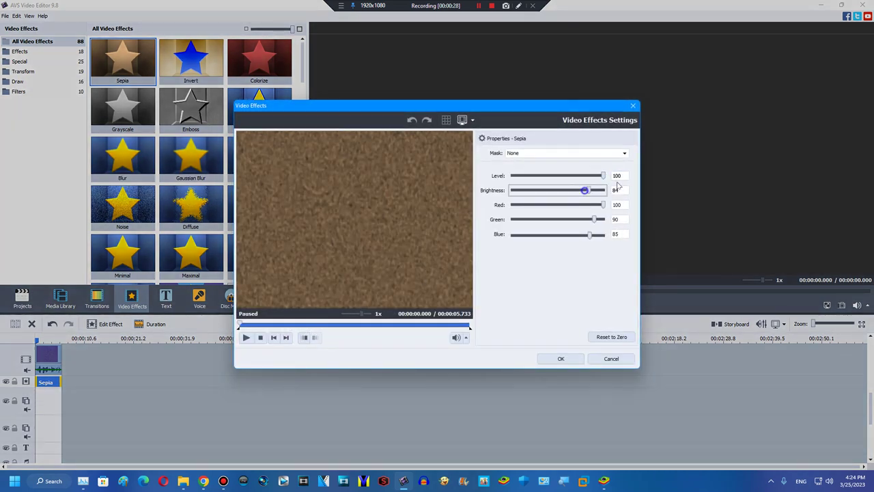
left_click_drag(618, 185, 601, 179)
left_click_drag(576, 223, 526, 233)
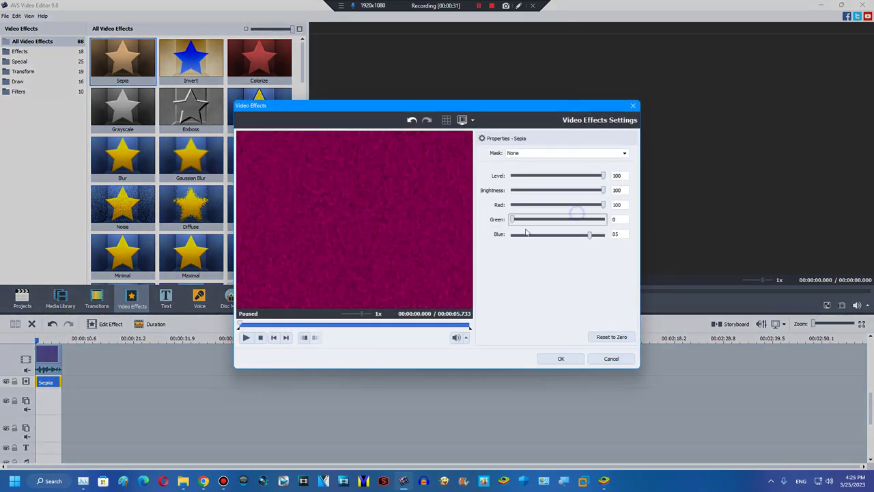
left_click(318, 323)
left_click_drag(535, 191, 605, 189)
left_click_drag(591, 176, 512, 179)
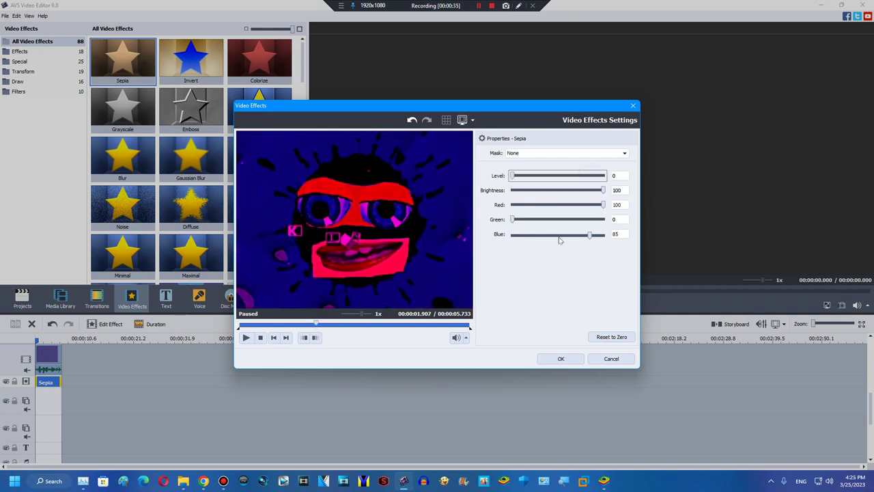
left_click_drag(573, 236, 496, 319)
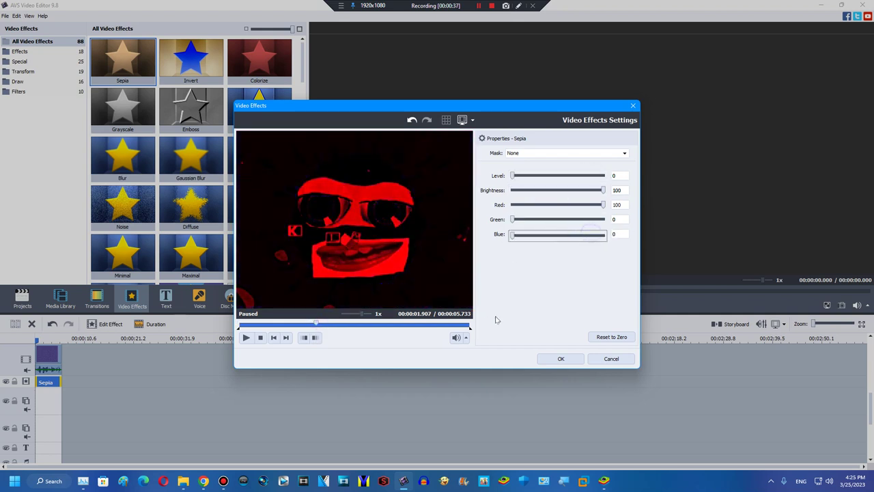
left_click(549, 360)
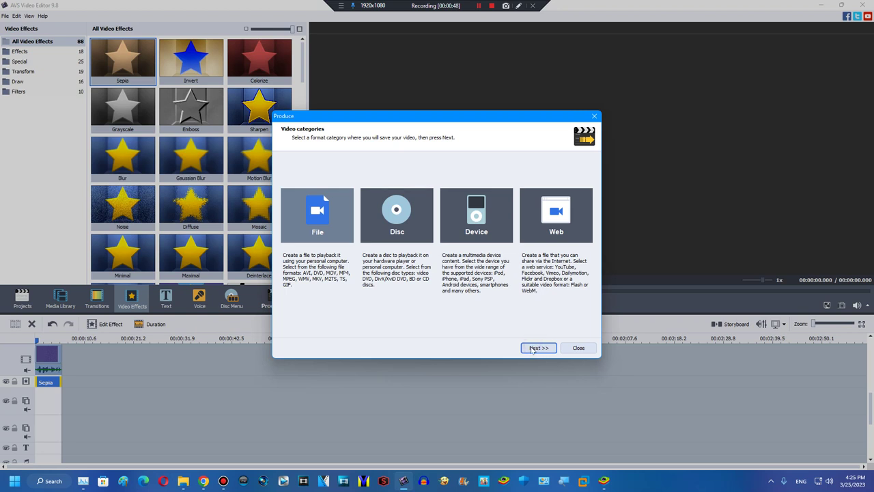
- Produce the red version as a WMV file named Untitled1 in the AVSVideoEditor\Output folder
left_click(532, 348)
left_click(539, 180)
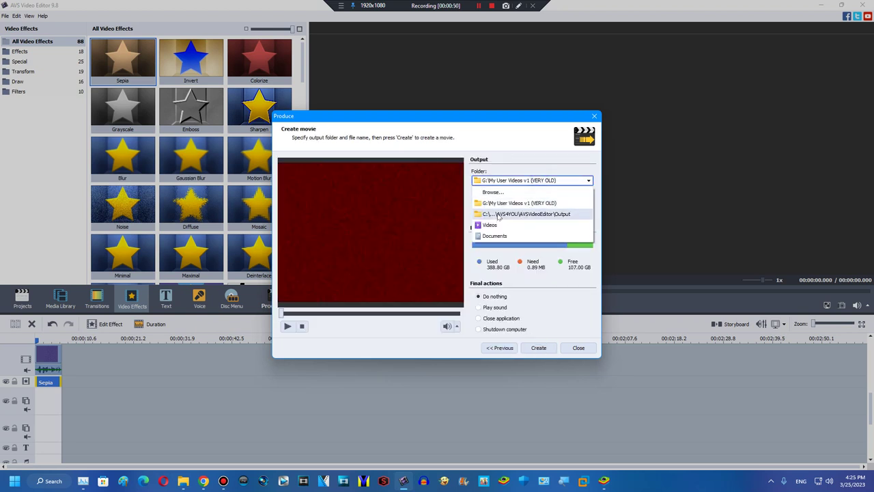
left_click(498, 214)
left_click(496, 198)
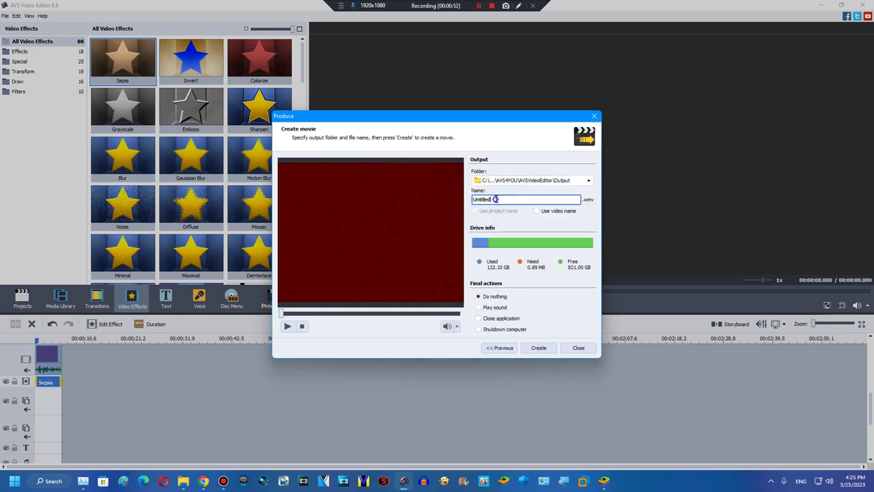
left_click(537, 348)
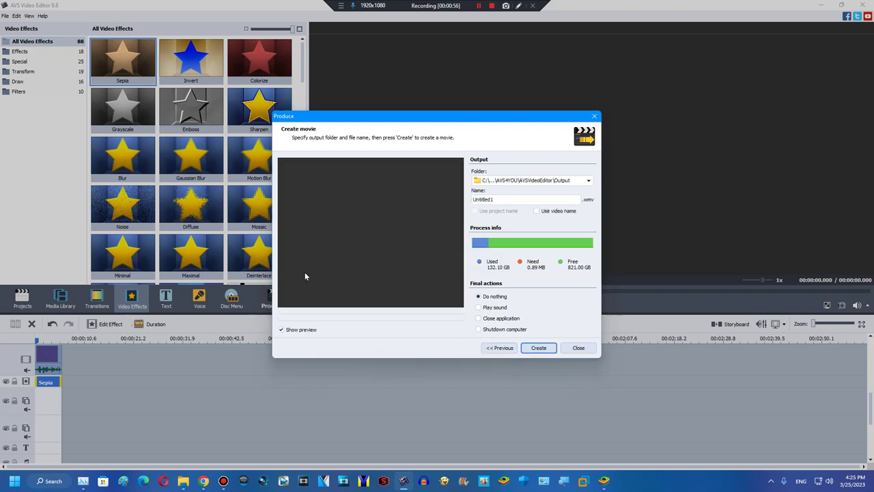
left_click(456, 256)
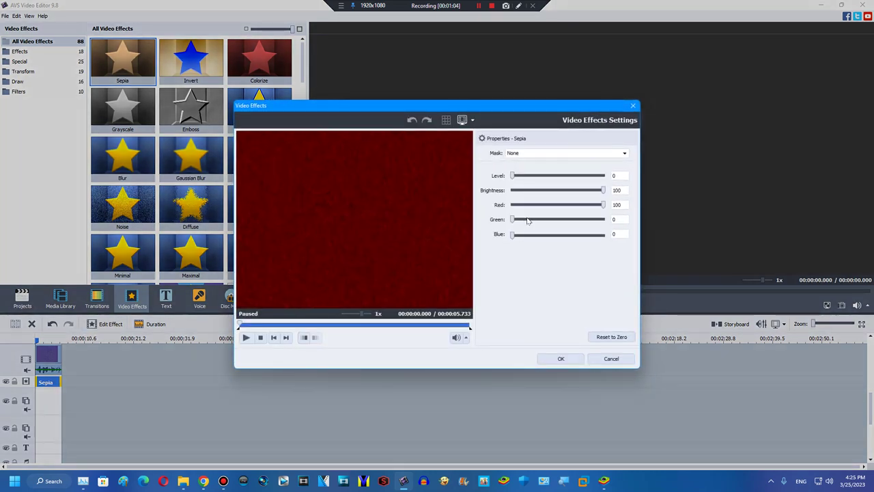
- Set the Sepia effect's Green to 100 and Red to 0, and accept the settings
left_click_drag(528, 219, 512, 204)
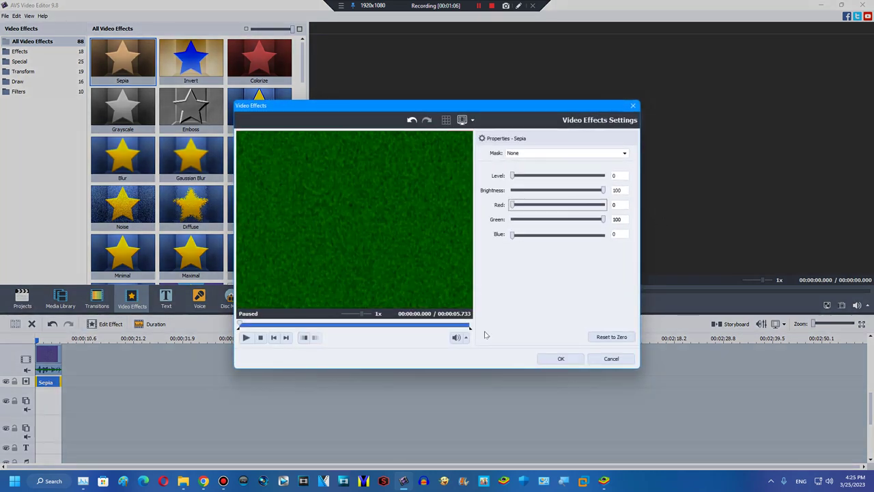
left_click(540, 357)
- Switch to File Explorer and open Documents > AVS4YOU > AVSVideoEditor > Output to check the rendered files
mouse_move(183, 482)
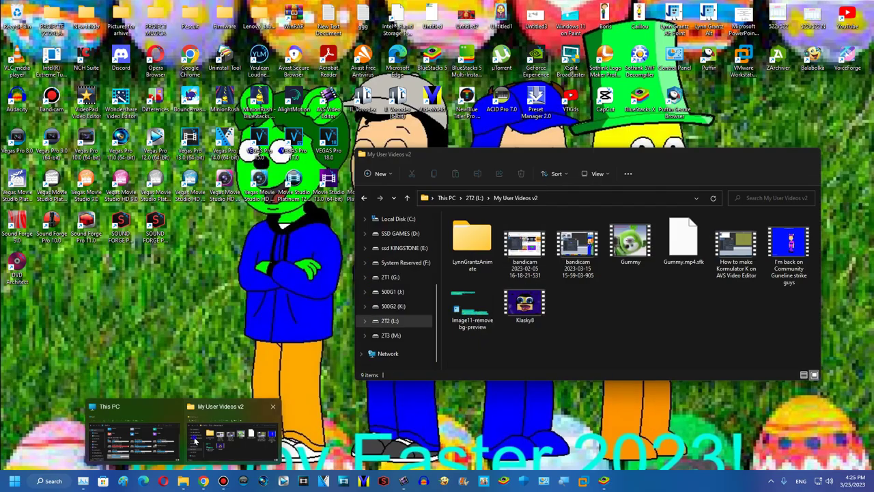
left_click(232, 431)
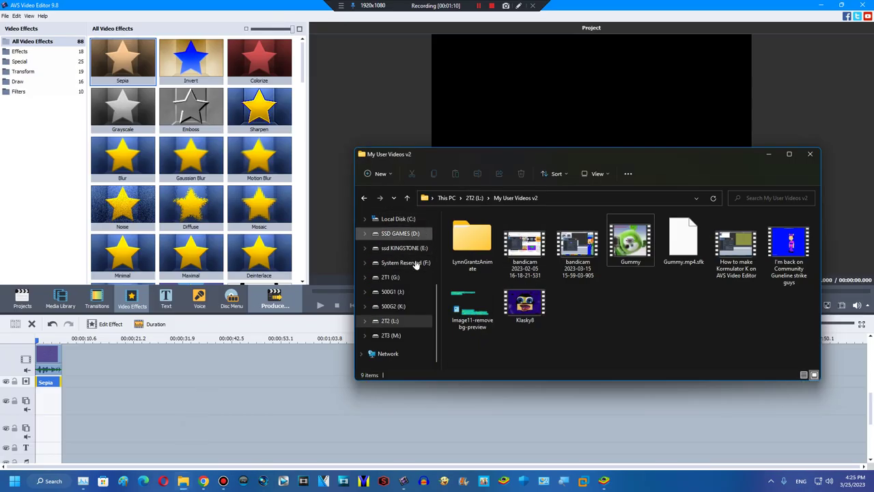
scroll(439, 286, "up", 2)
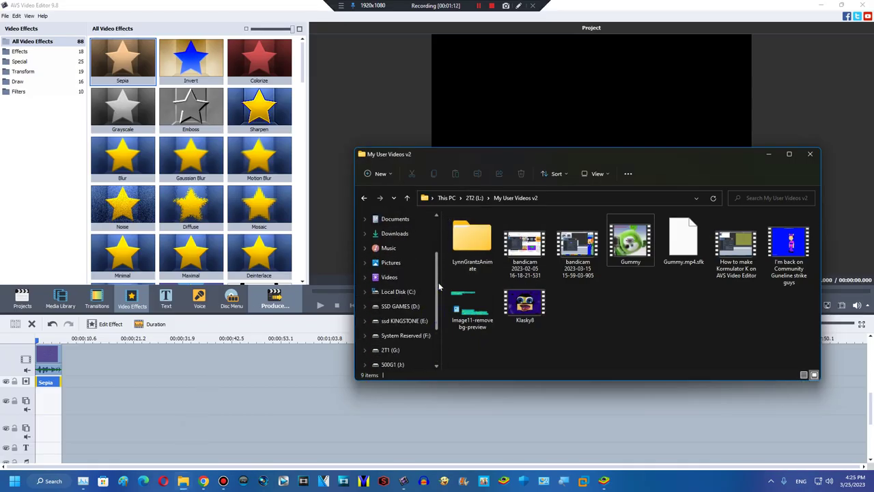
left_click(403, 220)
left_click(646, 255)
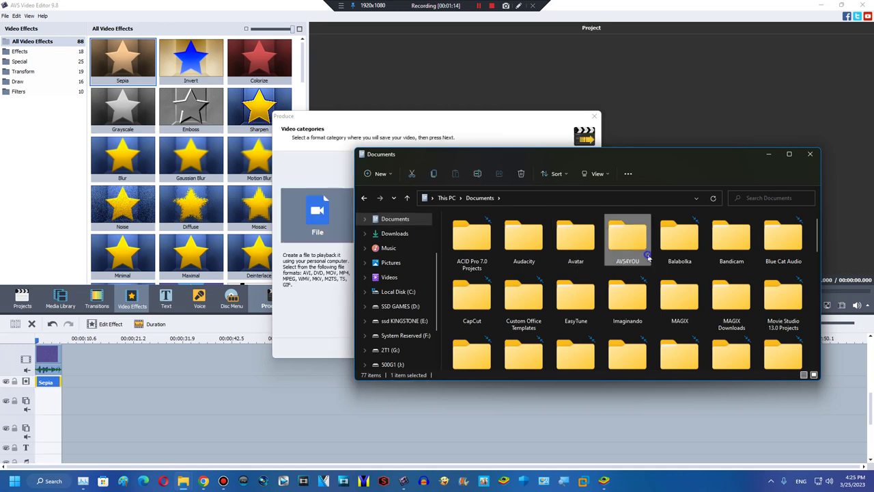
double_click(647, 256)
double_click(504, 228)
double_click(503, 229)
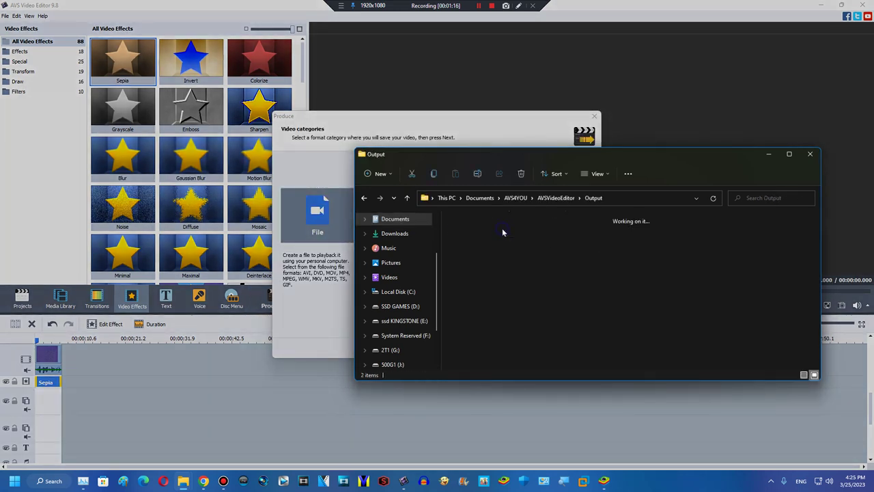
left_click_drag(474, 162, 191, 145)
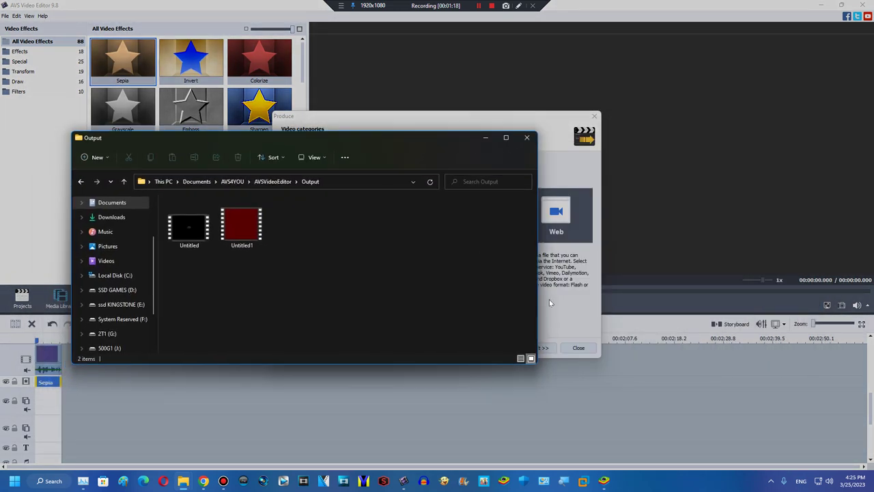
- Return to AVS Video Editor and produce the green version as a WMV file named Untitled2 in the AVSVideoEditor\Output folder
left_click(564, 338)
left_click(538, 348)
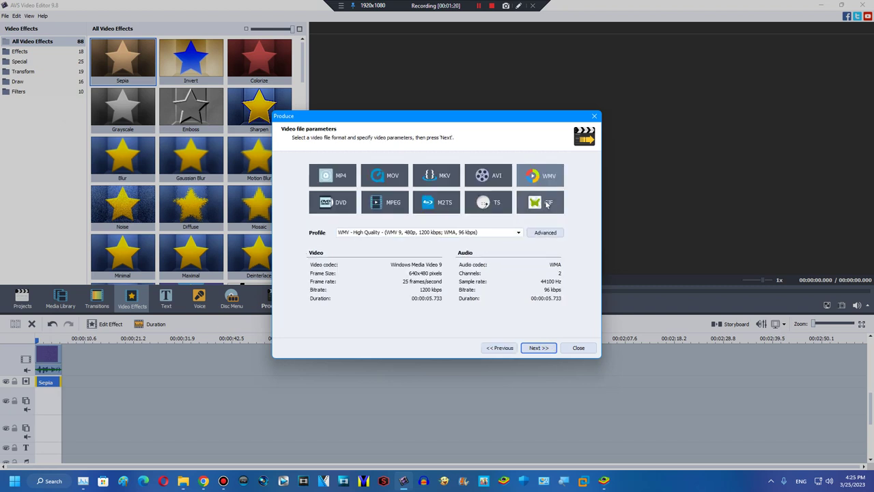
left_click(538, 348)
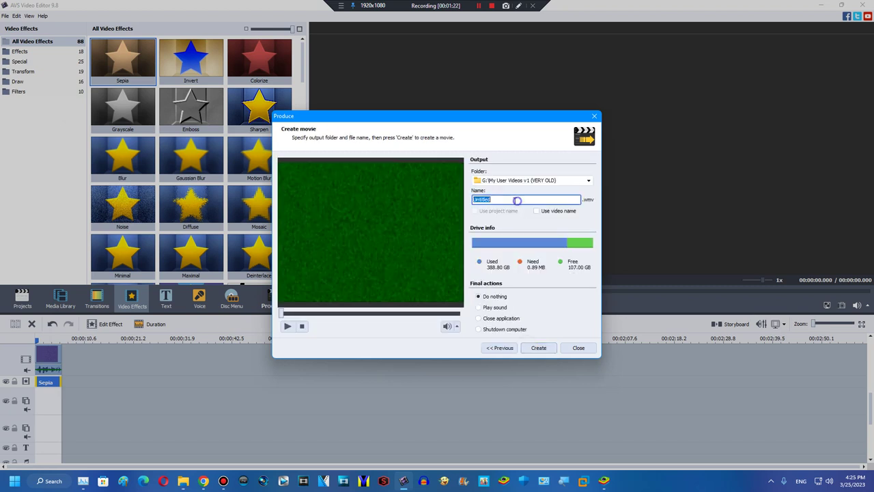
left_click(519, 179)
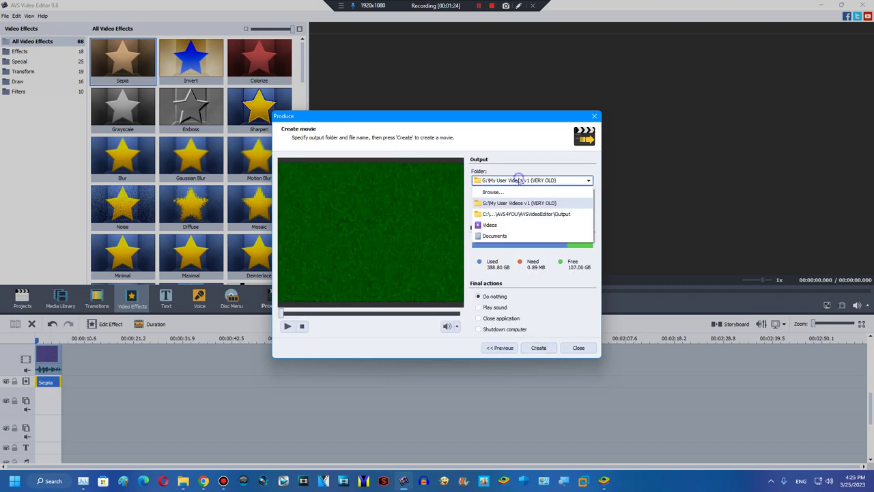
left_click(505, 212)
left_click(538, 350)
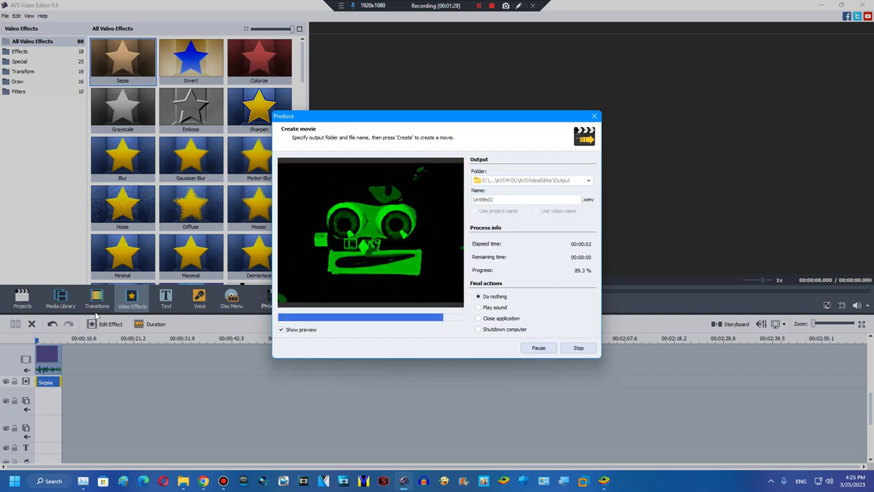
left_click(411, 255)
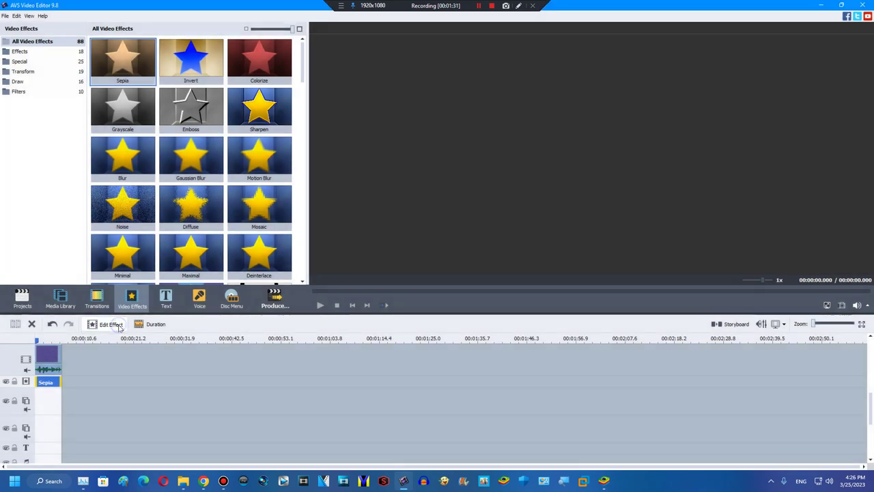
- Edit the Sepia effect to Blue 100 and Green 0, and accept the settings
key("alt+F4")
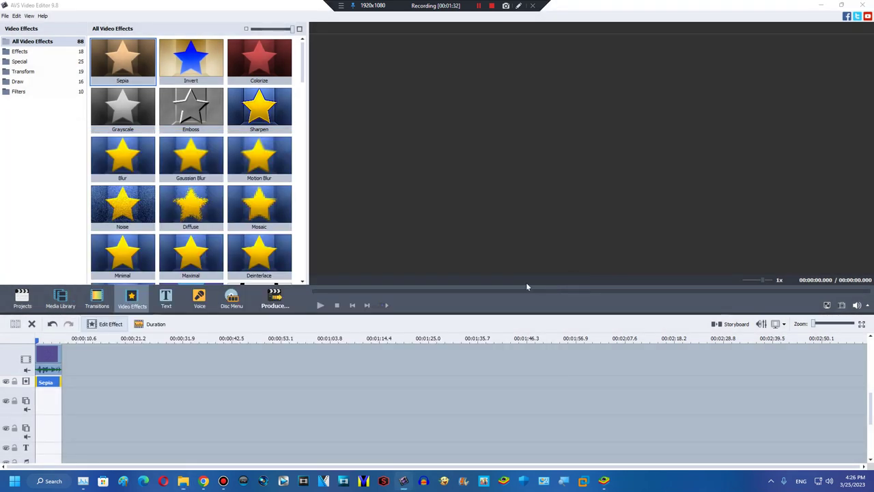
left_click(106, 324)
left_click(558, 235)
left_click(559, 219)
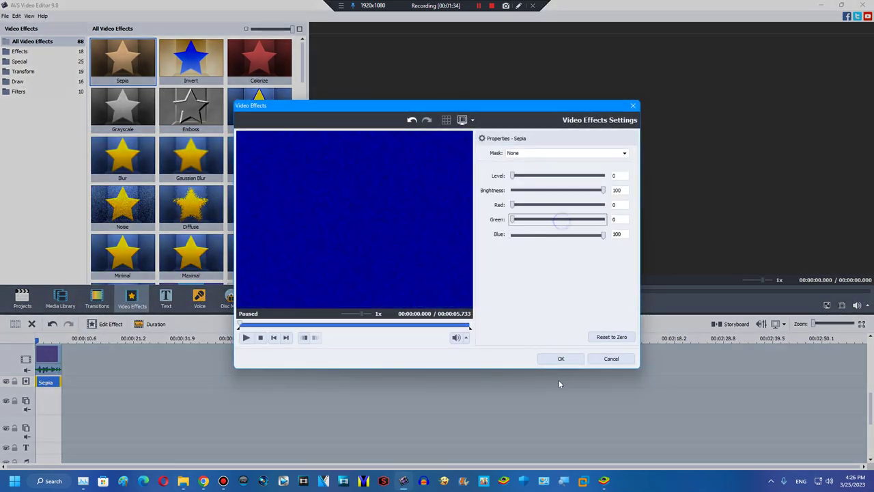
left_click(560, 358)
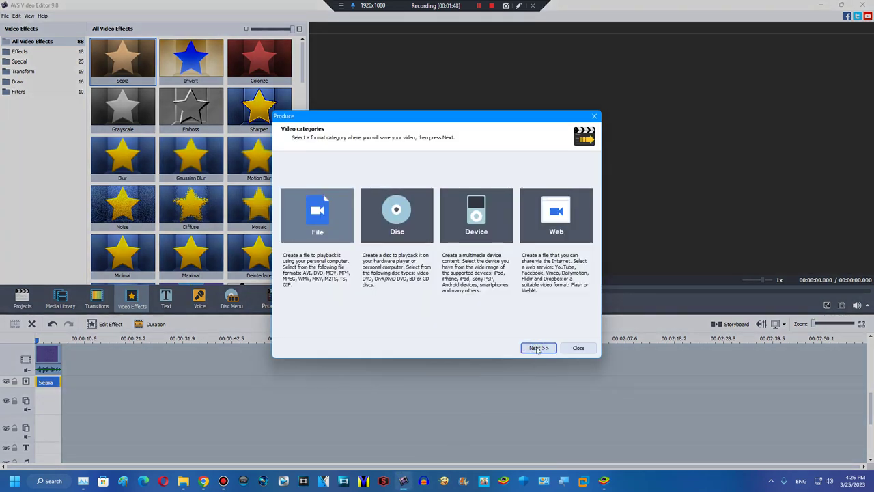
- Produce the blue version as a WMV file named Untitled3 in G:\My User Videos v1 (VERY OLD)
left_click(538, 348)
left_click(537, 348)
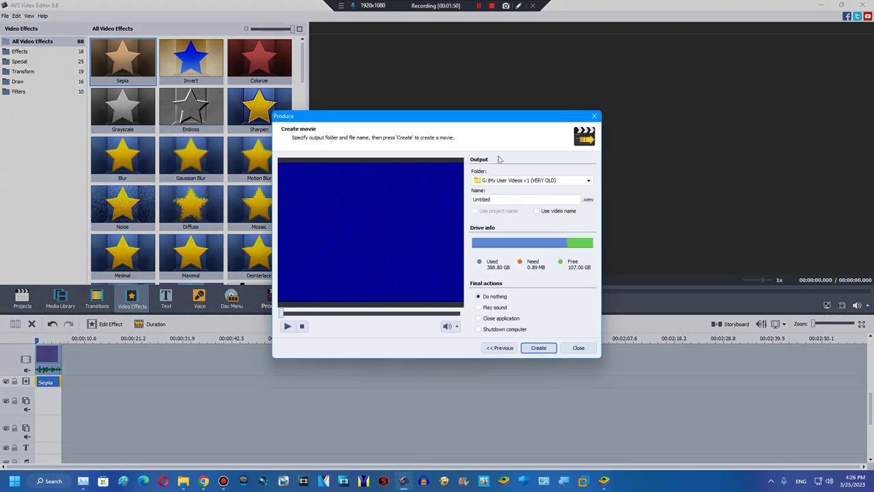
double_click(497, 200)
left_click(536, 348)
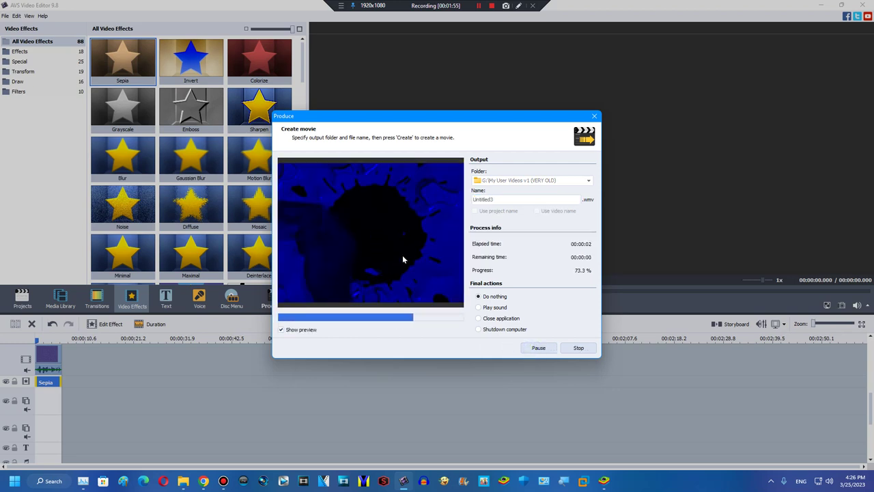
left_click(414, 310)
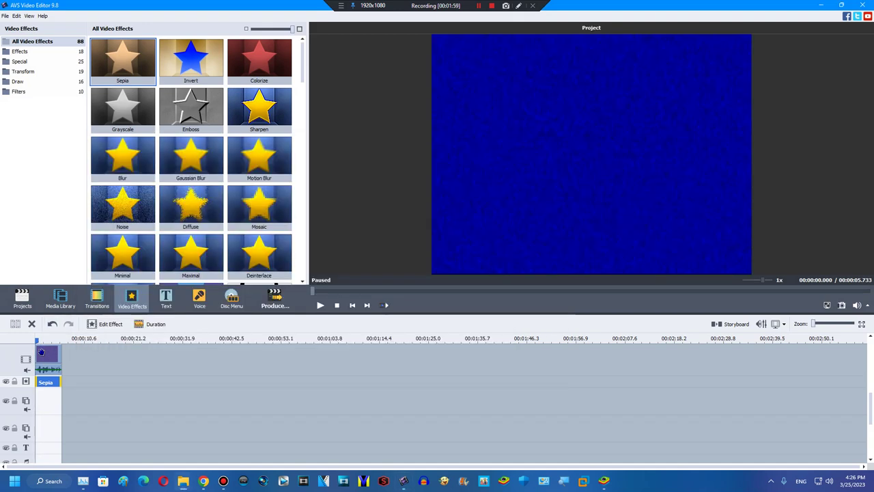
- Delete the main clip from the timeline and show the media library
left_click(43, 353)
left_click(34, 323)
left_click(49, 309)
- Look through the My User Videos v1 (VERY OLD) folder in File Explorer, then close its window
mouse_move(183, 480)
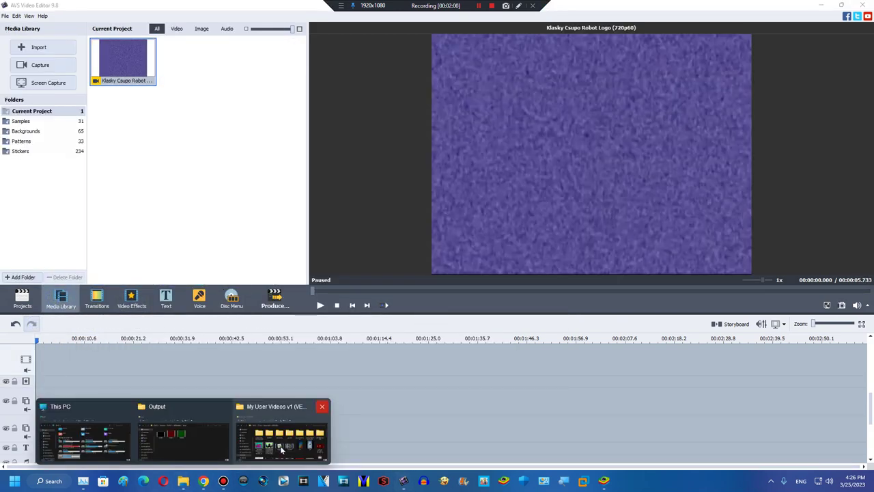
left_click(263, 453)
scroll(397, 313, "down", 5)
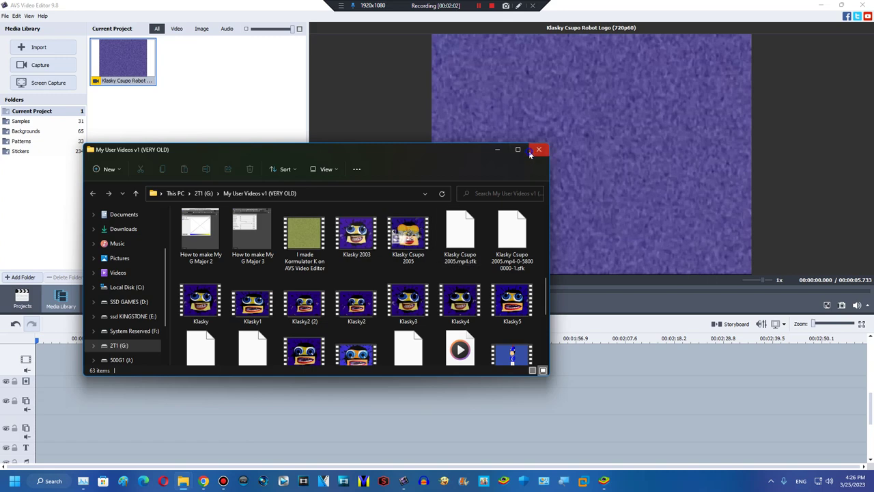
left_click(540, 149)
- Move the blue Untitled3 video from G:\My User Videos v1 (VERY OLD) into the AVSVideoEditor Output folder
mouse_move(183, 481)
left_click(232, 431)
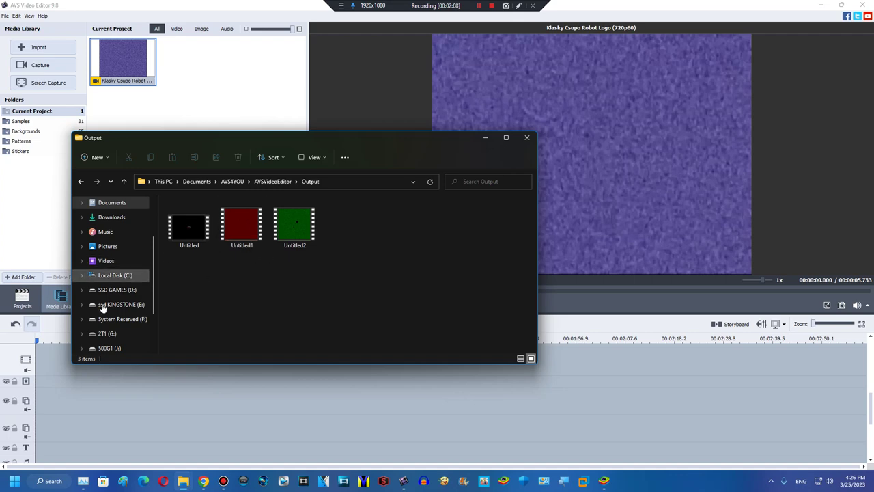
left_click(108, 333)
scroll(258, 286, "down", 10)
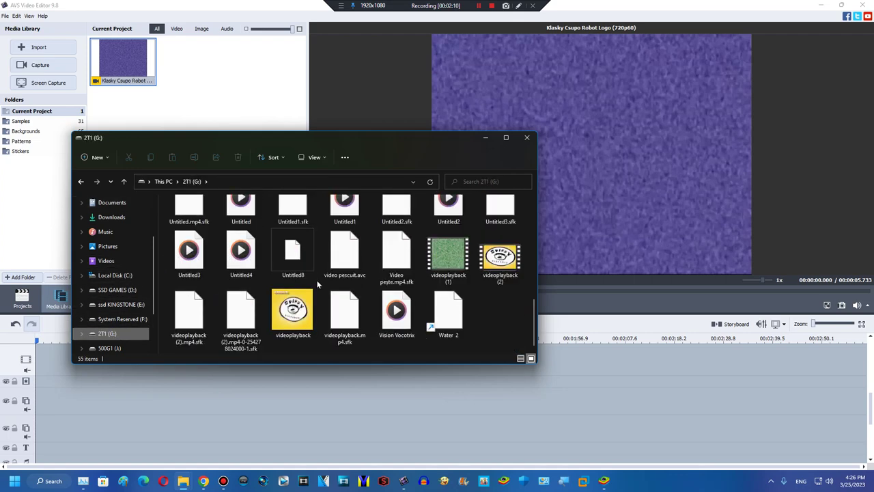
double_click(390, 297)
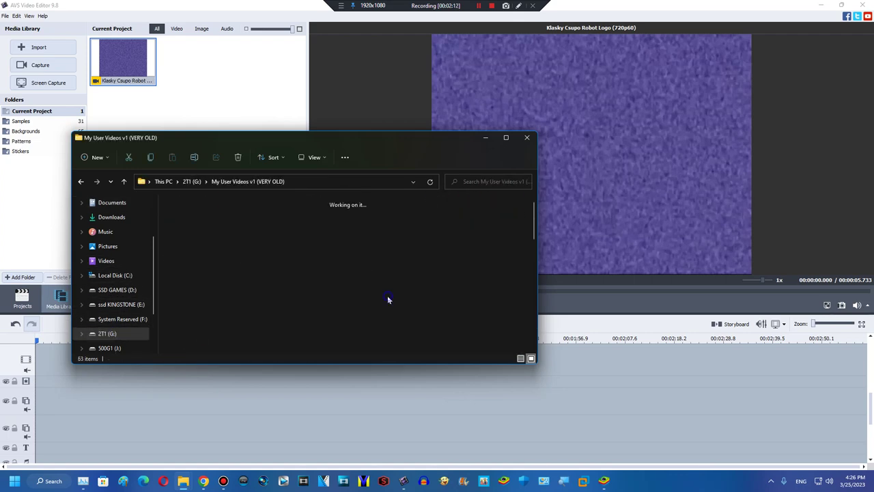
scroll(383, 298, "down", 6)
left_click(491, 318)
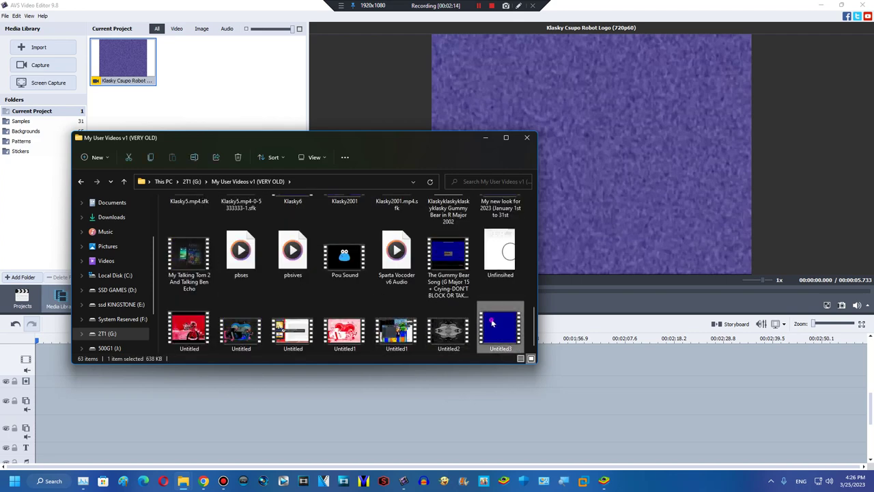
right_click(492, 320)
left_click(29, 172)
left_click(81, 181)
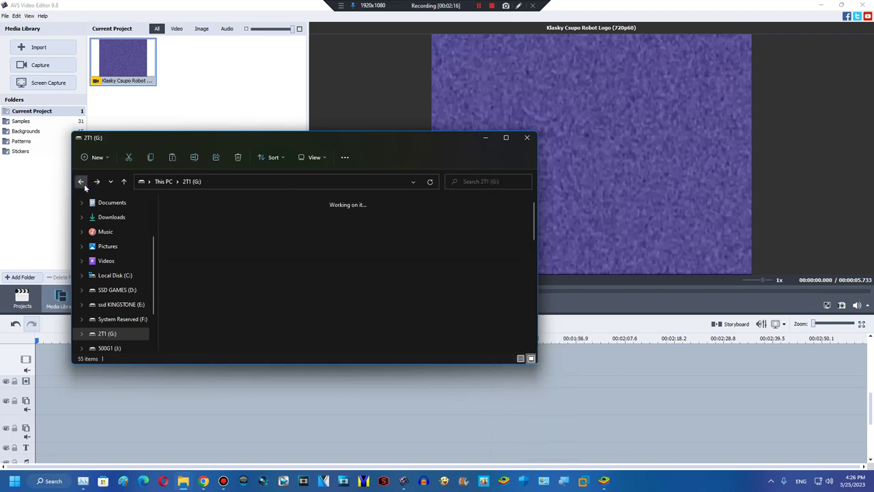
left_click(81, 182)
key("ctrl+v")
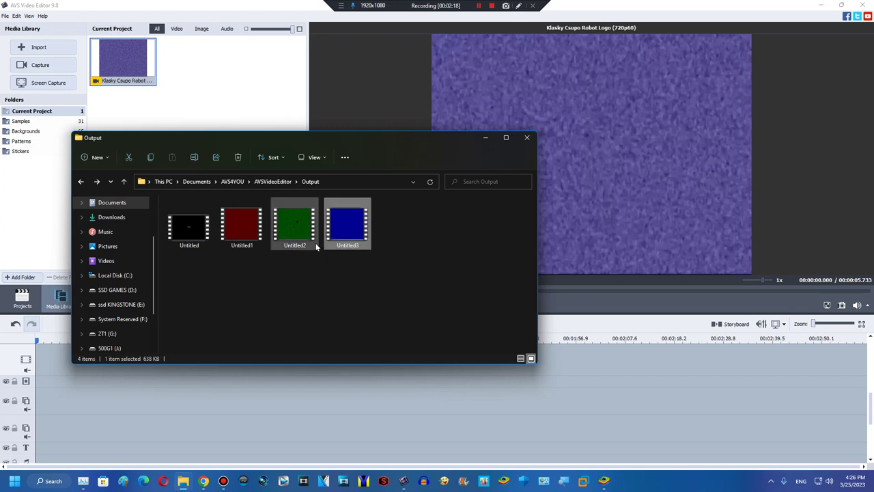
- Import Untitled1, Untitled2 and Untitled3 from the Output folder into the media library, and remove the original Klasky Csupo clip from it
left_click_drag(257, 258, 341, 202)
left_click_drag(240, 83, 239, 85)
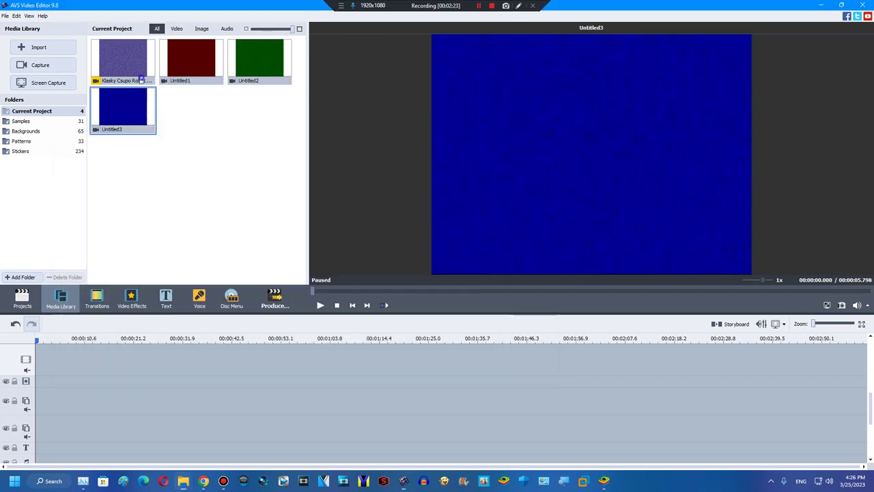
left_click(150, 73)
key("Delete")
- Place the red Untitled1 clip on the main video track, and green Untitled2 and blue Untitled3 on separate overlay tracks
left_click_drag(144, 70, 41, 357)
left_click_drag(192, 68, 37, 400)
left_click_drag(254, 69, 37, 424)
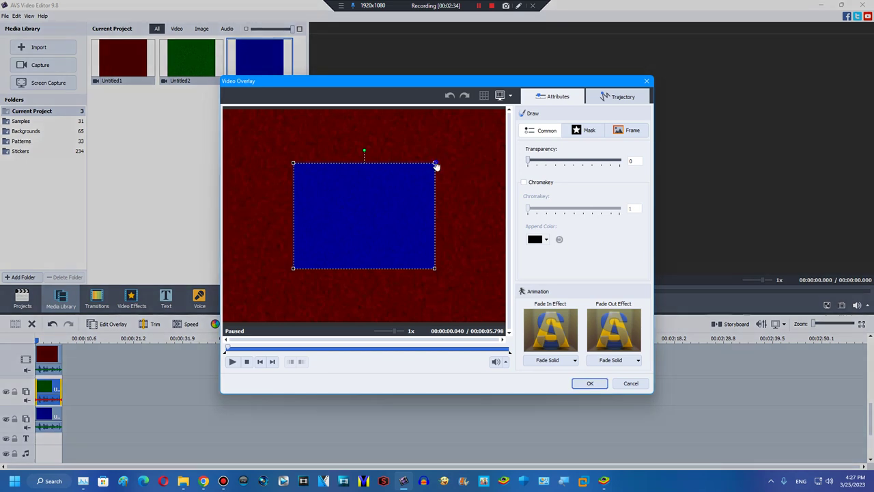
- Enlarge the green overlay to fill the frame, set its transparency to about 51, and accept the overlay settings
left_click_drag(437, 166, 509, 116)
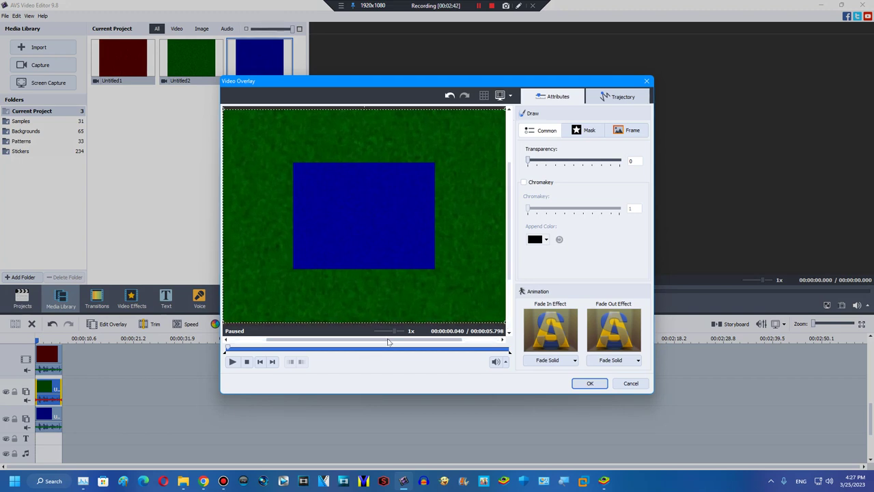
left_click(348, 349)
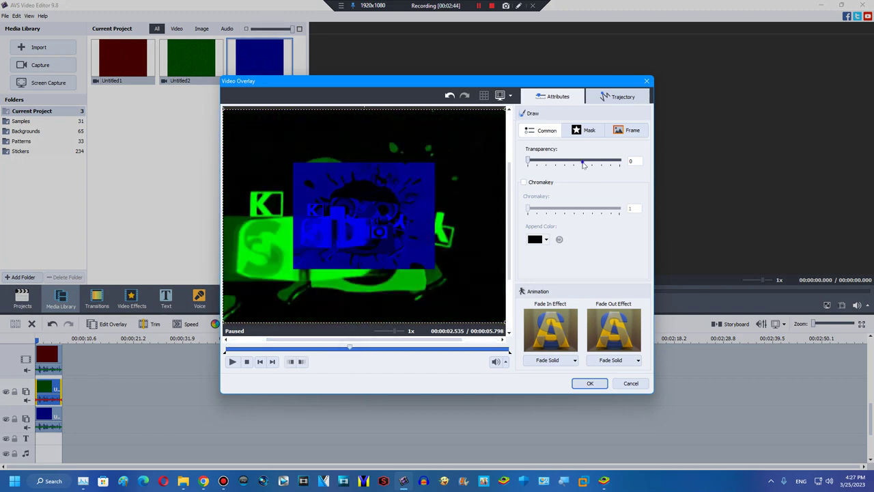
left_click(583, 162)
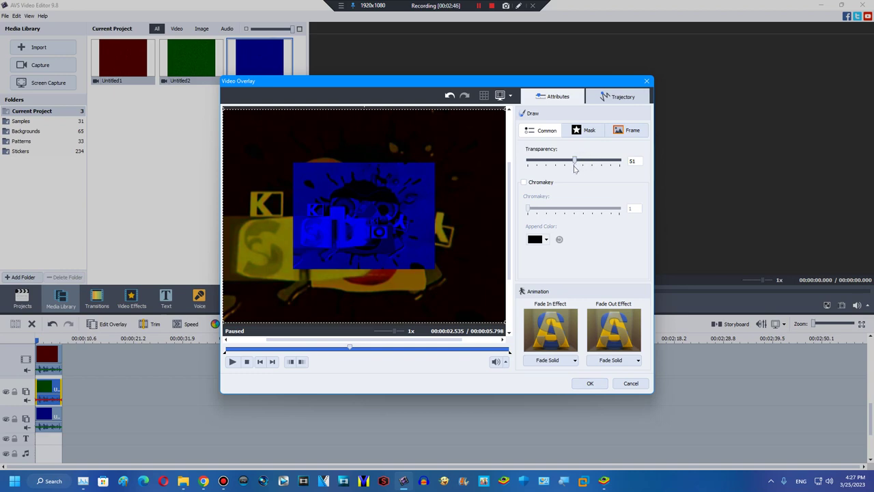
left_click(588, 383)
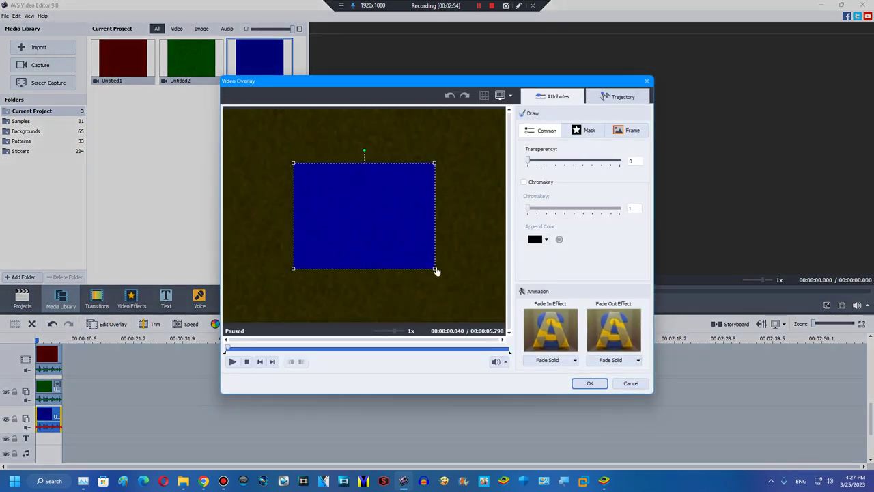
- Enlarge the blue overlay to fill the frame, set its transparency to 66, and accept the overlay settings
left_click_drag(435, 270, 500, 334)
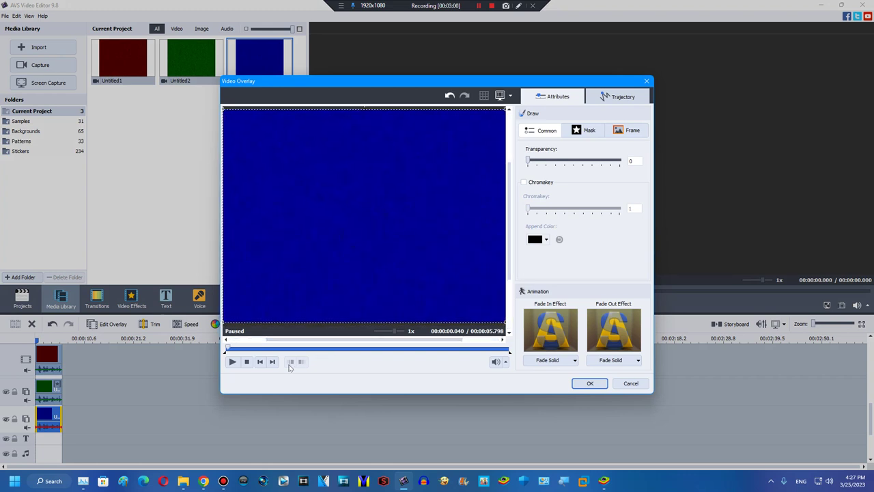
left_click_drag(282, 346, 320, 346)
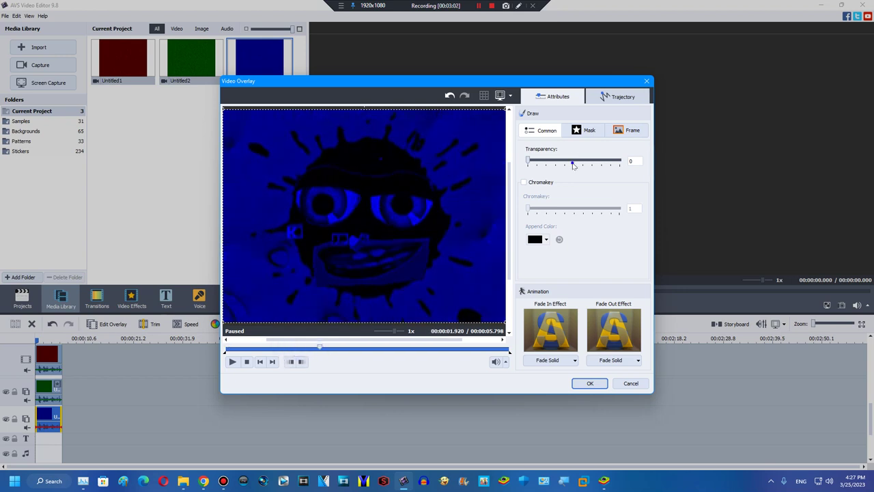
left_click(573, 166)
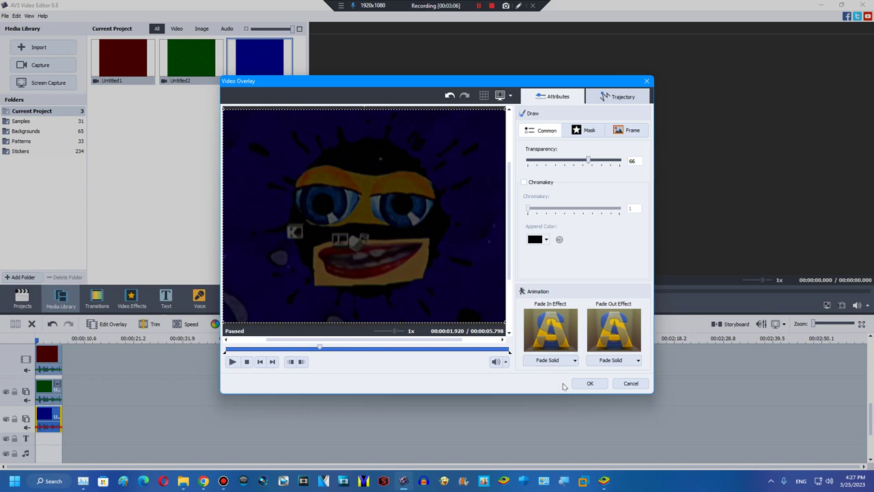
left_click(581, 383)
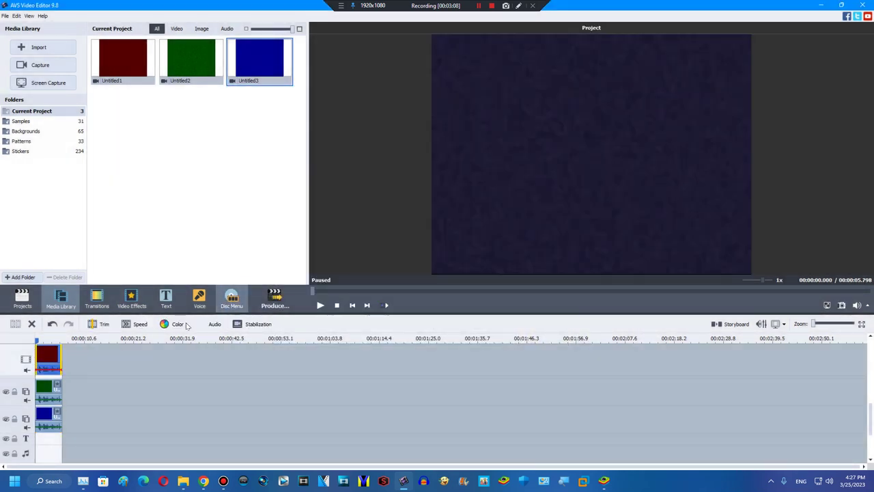
- Apply color correction to the red clip on the main track with Hue set to -120
left_click(172, 327)
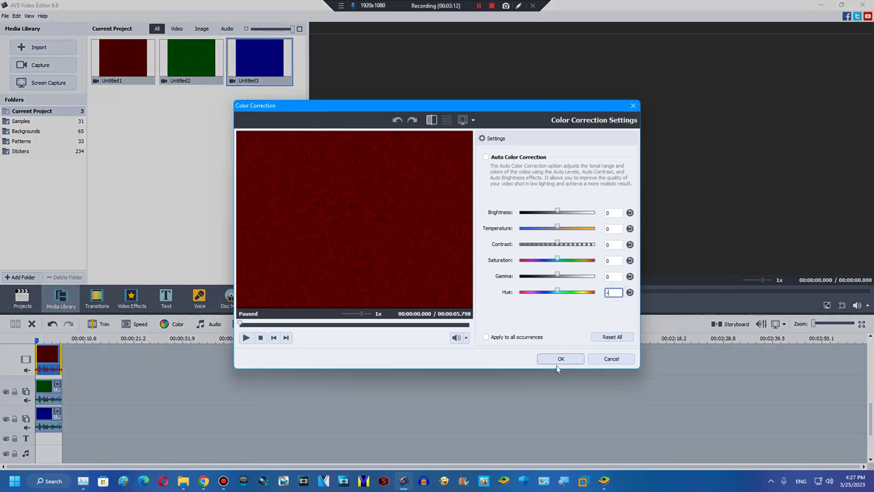
type("-120")
left_click(557, 359)
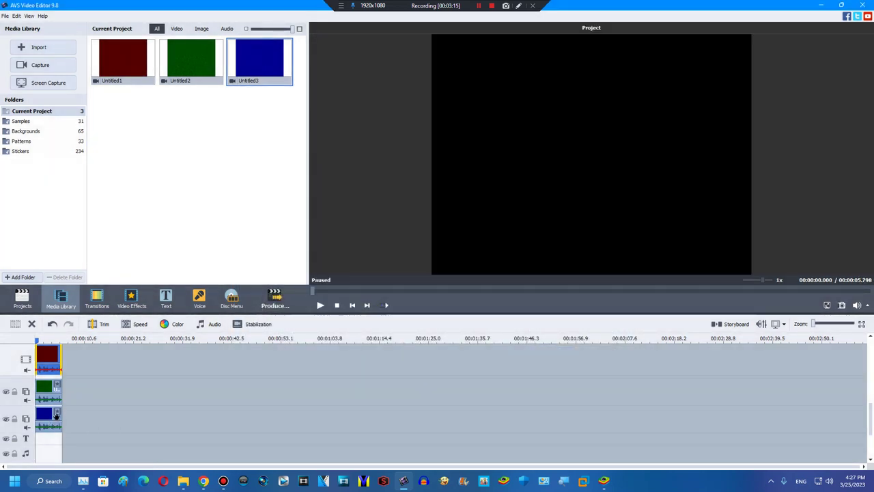
- Apply color correction to the blue overlay clip with Hue set to 120, and check the combined picture in the preview
left_click(55, 416)
left_click(223, 323)
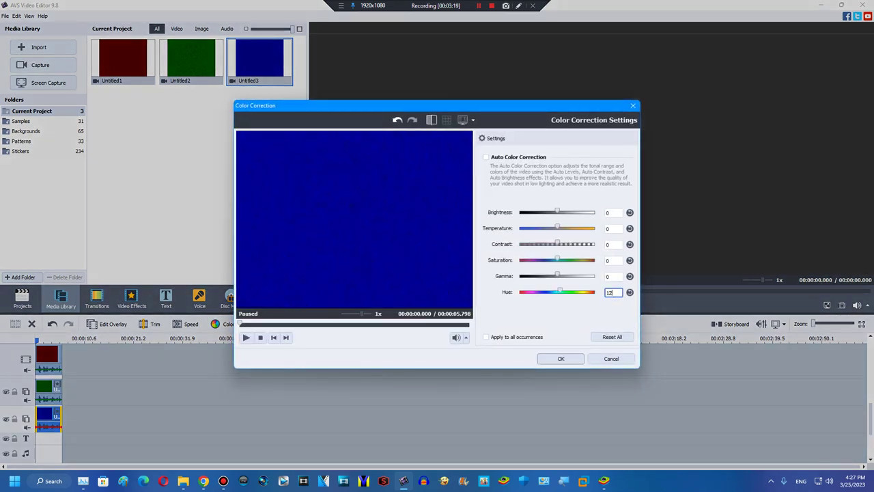
left_click(562, 358)
left_click(406, 292)
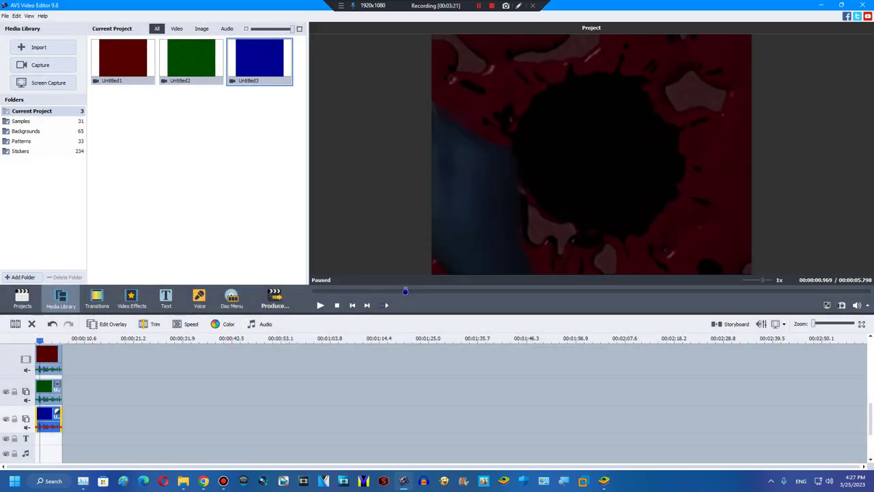
left_click_drag(406, 293, 456, 293)
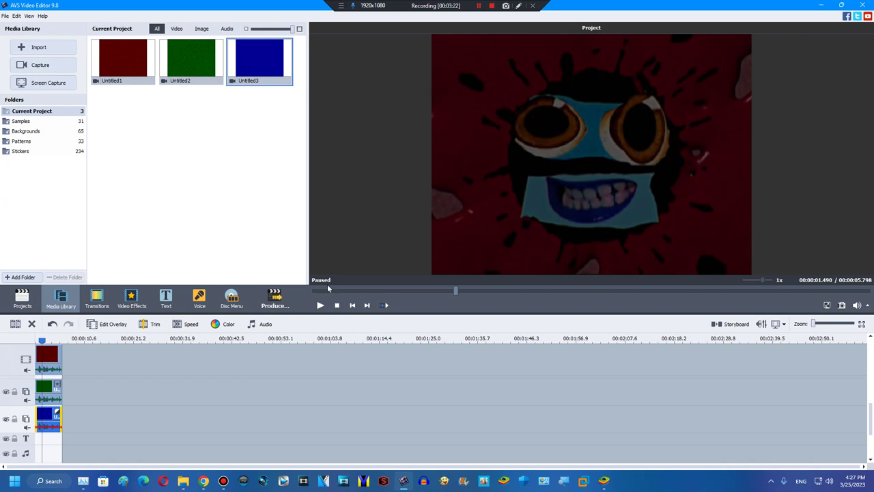
- Produce the combined video as a WMV file named Untitled in the AVSVideoEditor Output folder, and open that folder
left_click(287, 301)
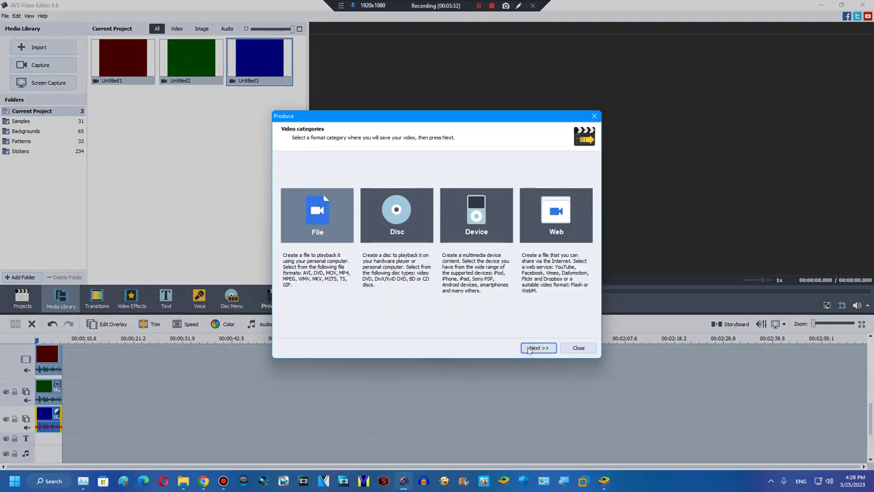
left_click(536, 347)
left_click(531, 348)
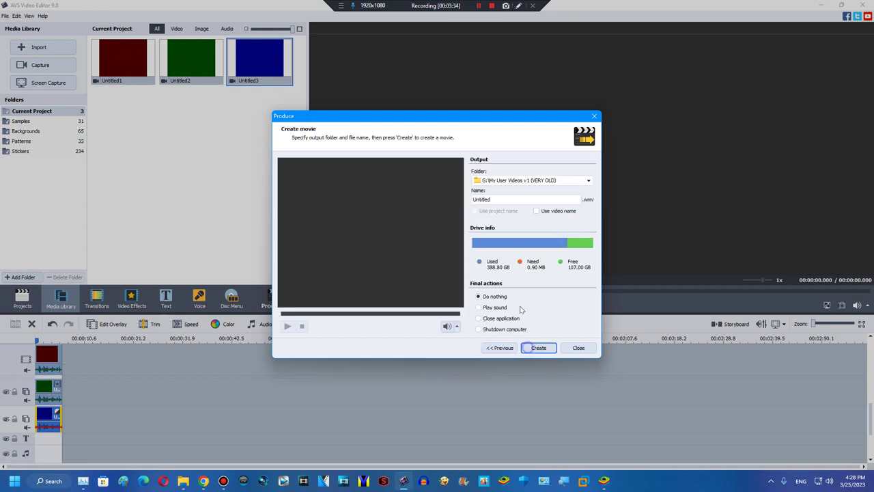
left_click(537, 349)
left_click(453, 259)
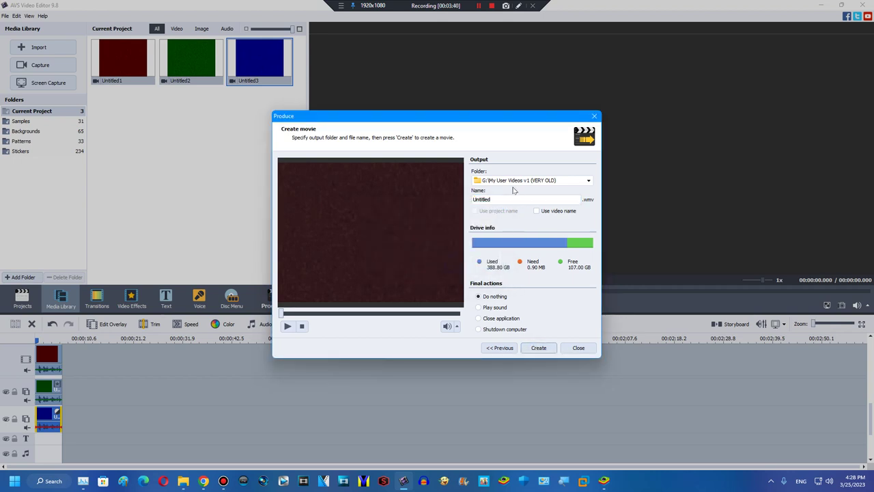
left_click(519, 181)
left_click(527, 217)
left_click(538, 349)
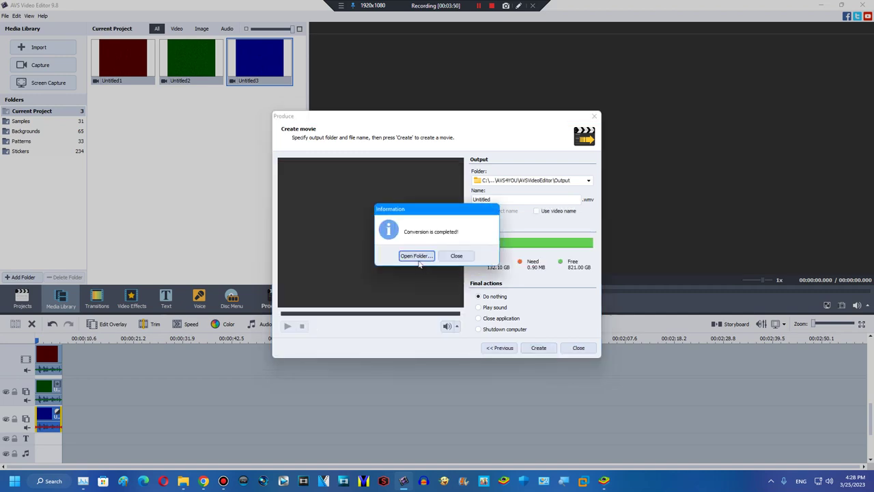
left_click(418, 258)
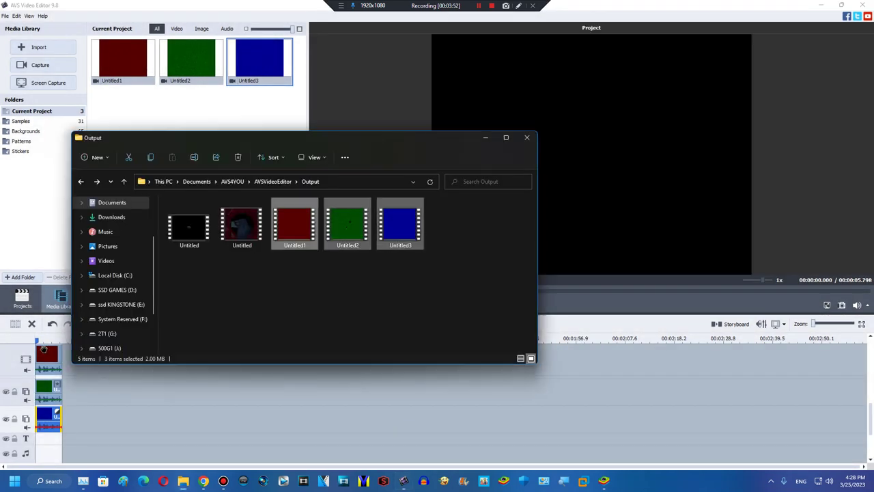
- Replace the clips on the timeline with the newly produced Untitled video from the Output folder
left_click(44, 346)
left_click(31, 324)
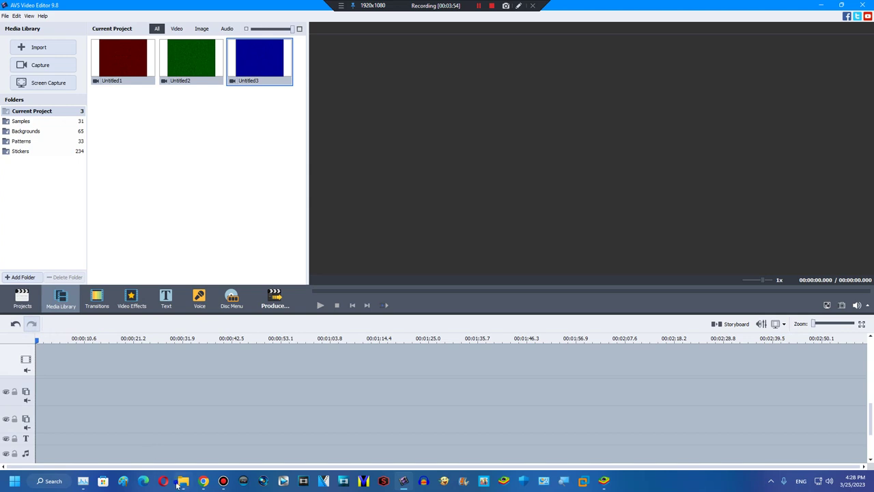
left_click(177, 423)
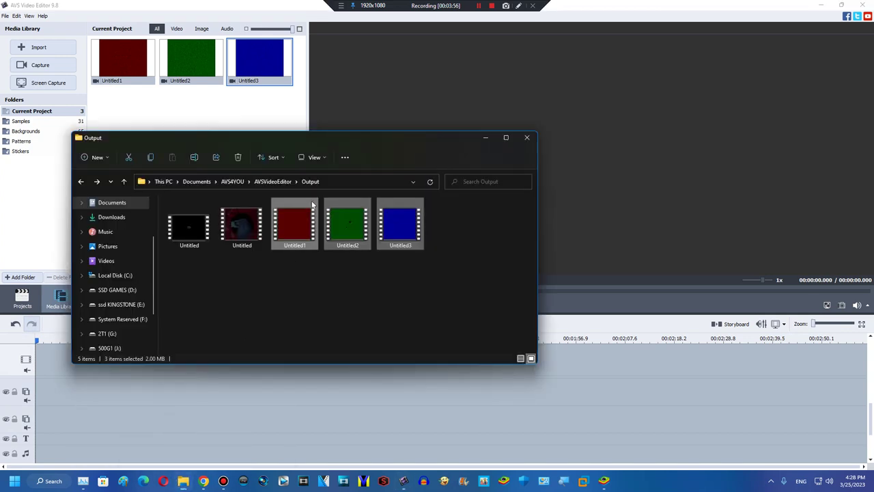
left_click_drag(241, 203, 239, 114)
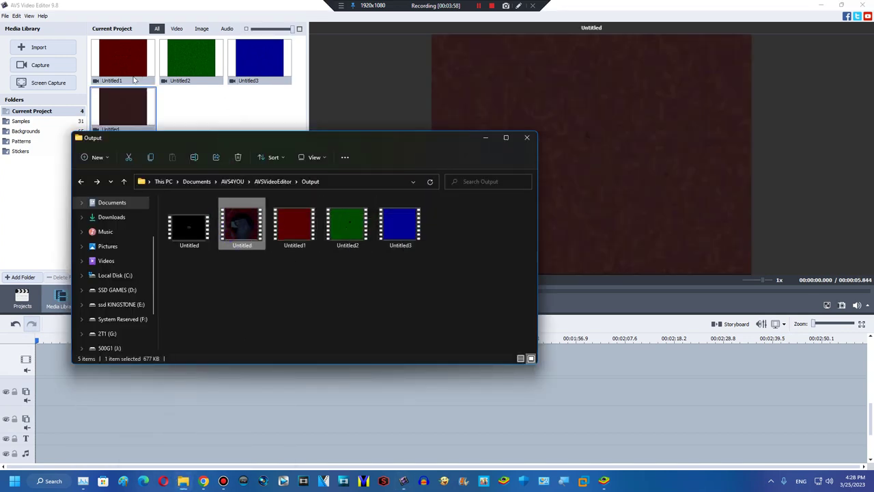
left_click_drag(123, 108, 51, 350)
left_click_drag(113, 128, 53, 355)
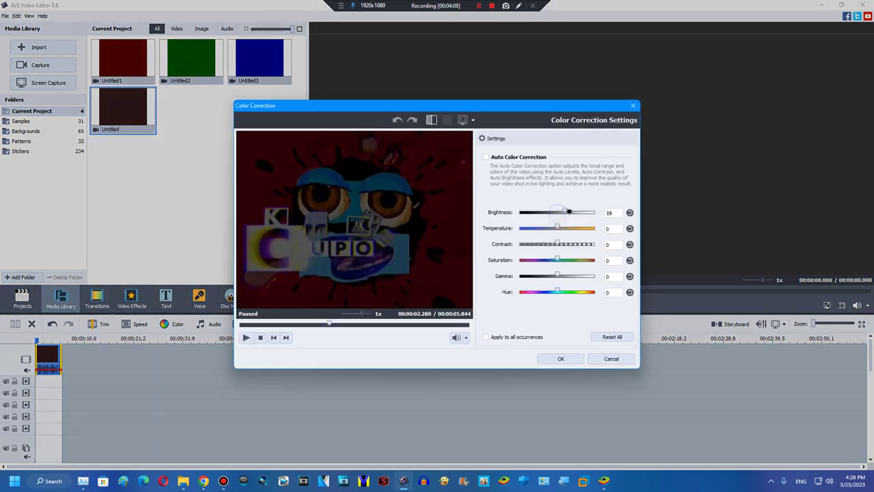
- Set the main track clip's color correction to Brightness 90 and Contrast 45, and check another frame in the preview
left_click_drag(569, 212, 584, 202)
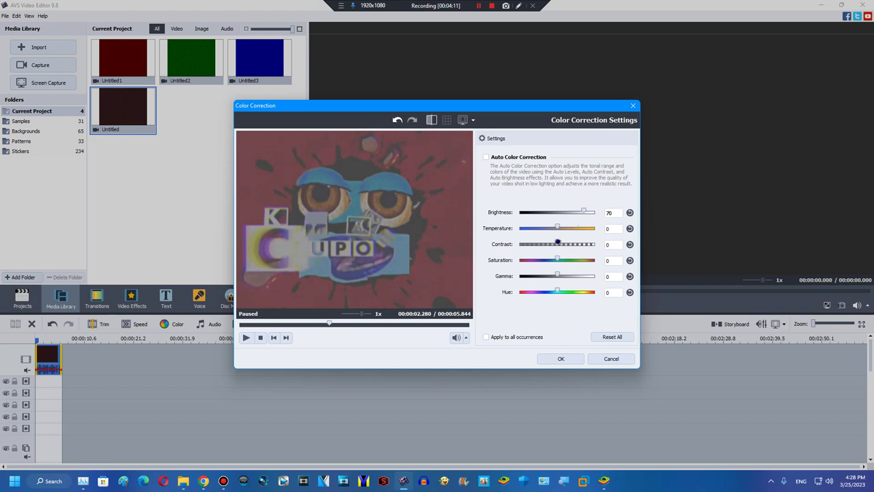
left_click_drag(558, 243, 569, 260)
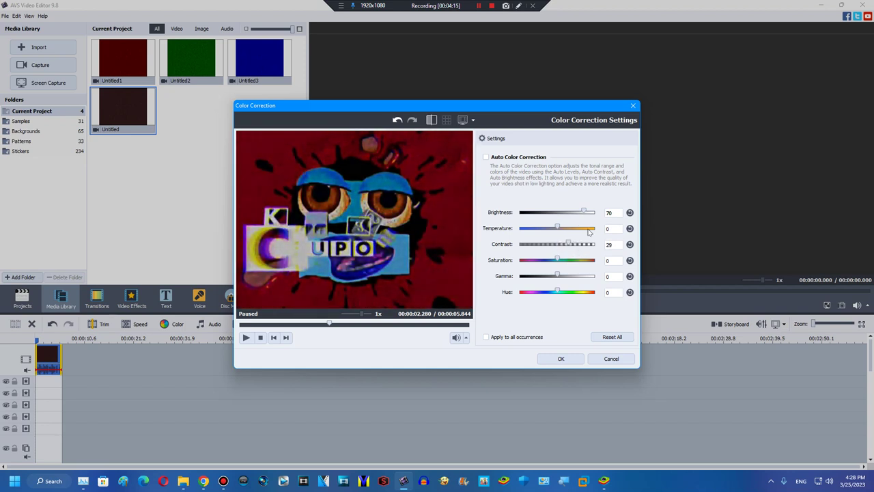
left_click_drag(589, 207, 616, 199)
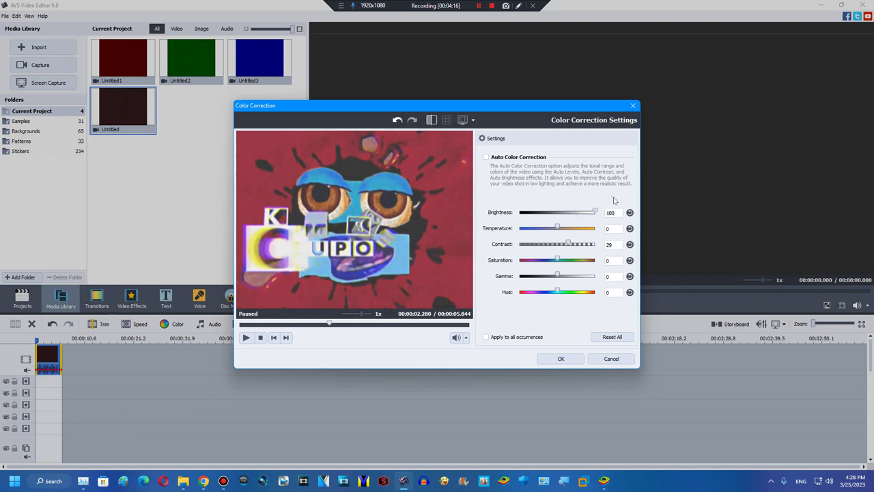
left_click_drag(573, 247, 589, 216)
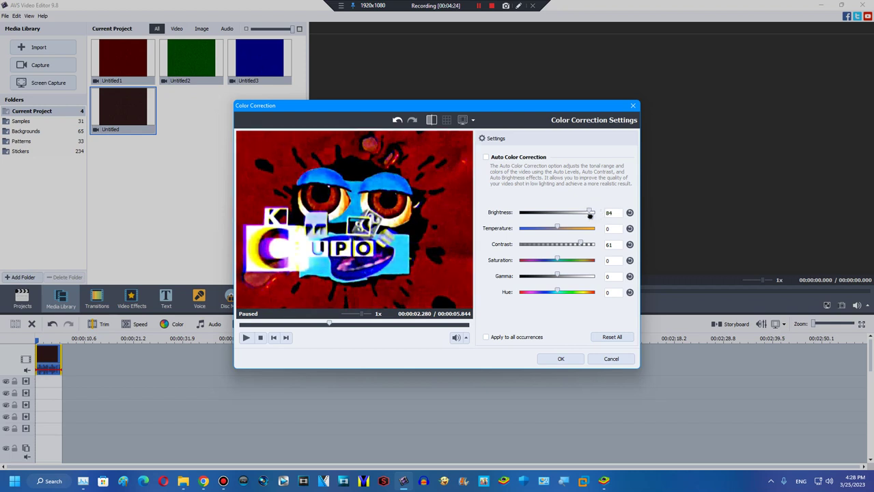
left_click_drag(590, 215, 593, 214)
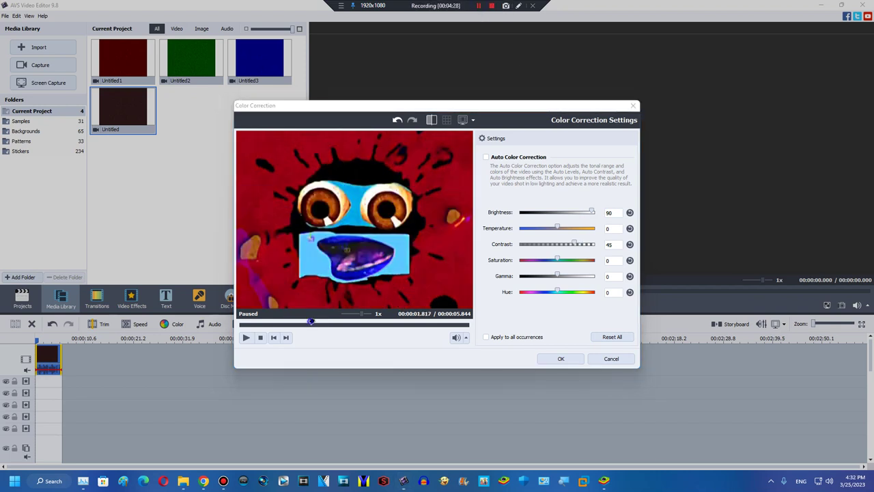
left_click(312, 321)
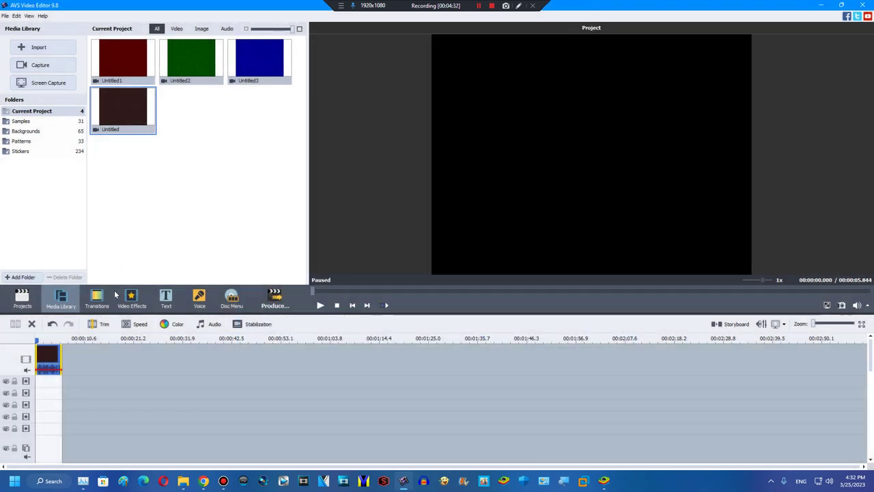
- Turn the main track clip grayscale by lowering the Saturation in its color correction
left_click(131, 298)
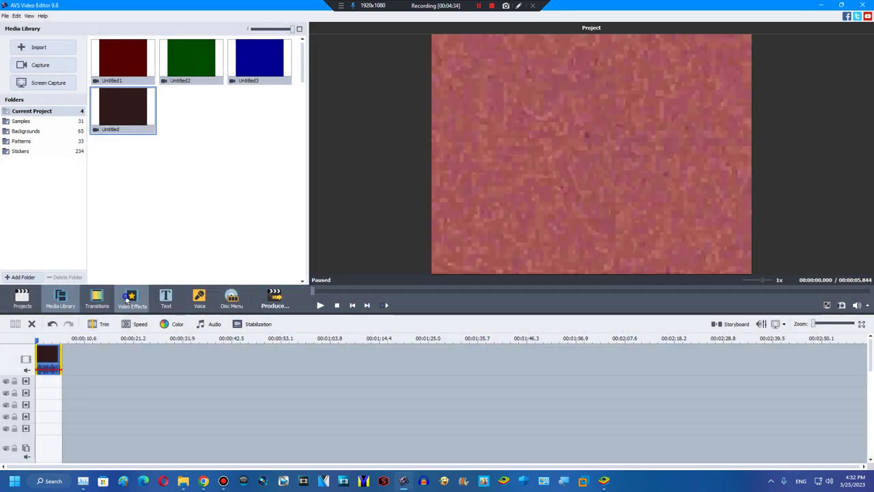
left_click(166, 323)
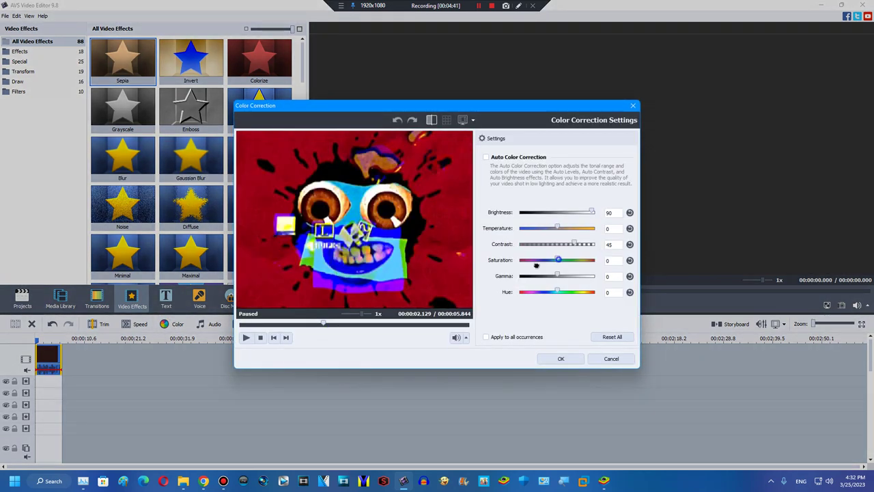
left_click(561, 359)
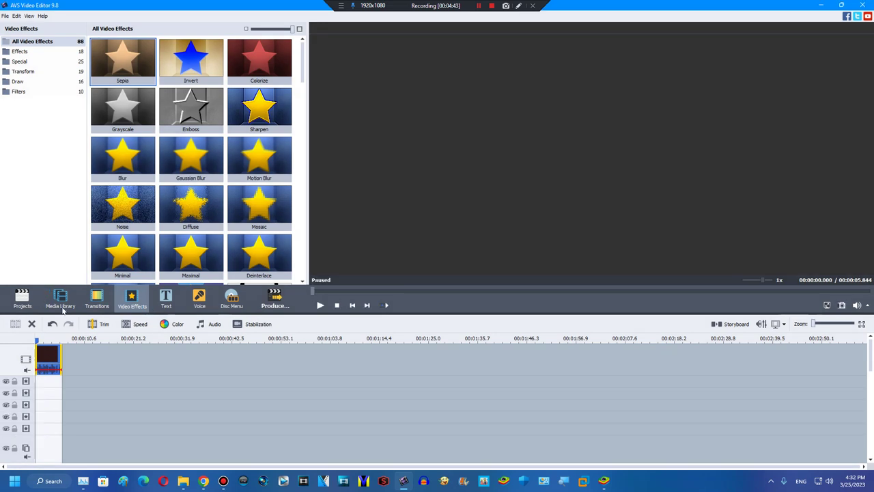
- Place the Untitled video on the overlay line beneath the main clip and delete the four surplus empty effect lines
left_click(61, 299)
left_click_drag(123, 106, 41, 450)
right_click(56, 405)
left_click(64, 398)
right_click(63, 398)
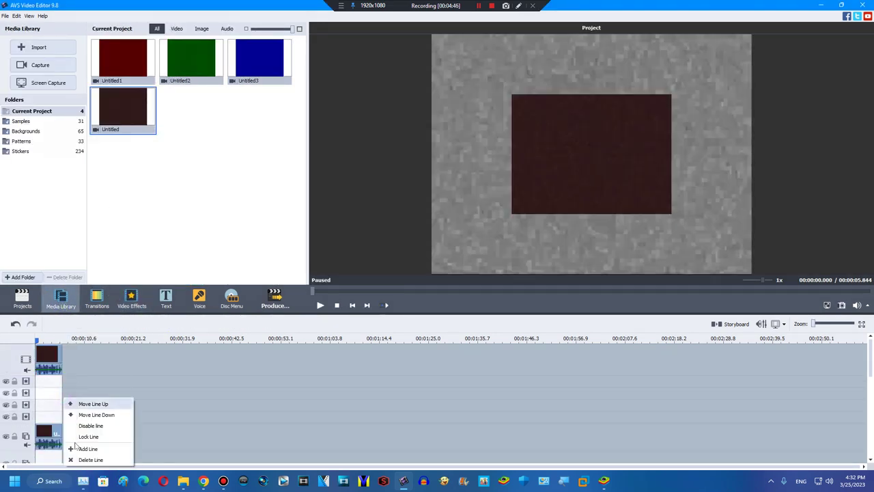
left_click(69, 462)
right_click(69, 403)
left_click(86, 398)
right_click(82, 391)
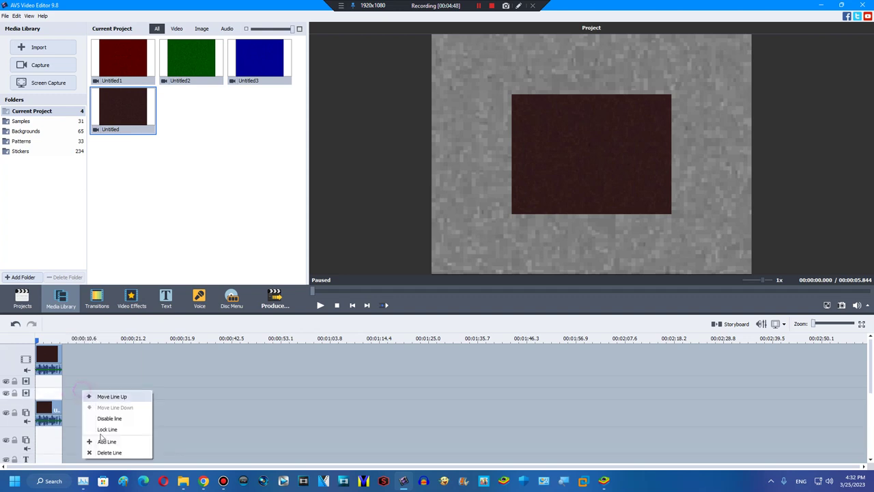
left_click(99, 452)
- Apply color correction to the overlay clip with Hue 180, Brightness 90 and Contrast 40
left_click(48, 399)
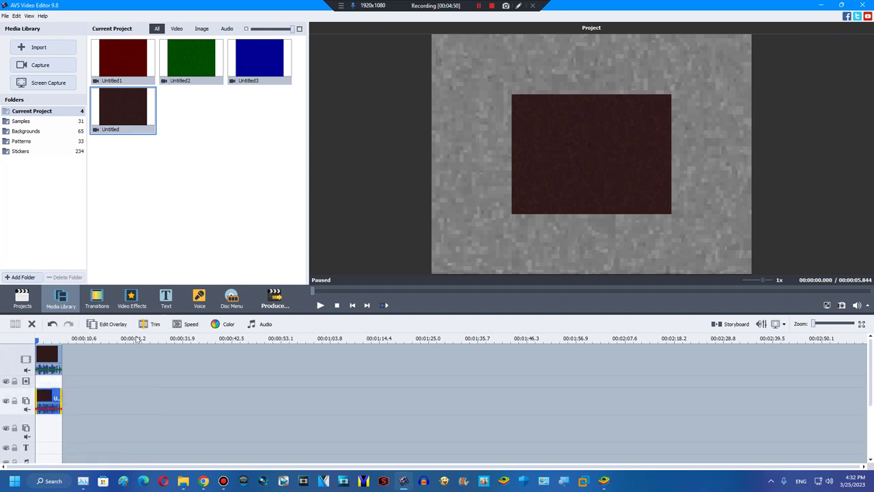
left_click(226, 319)
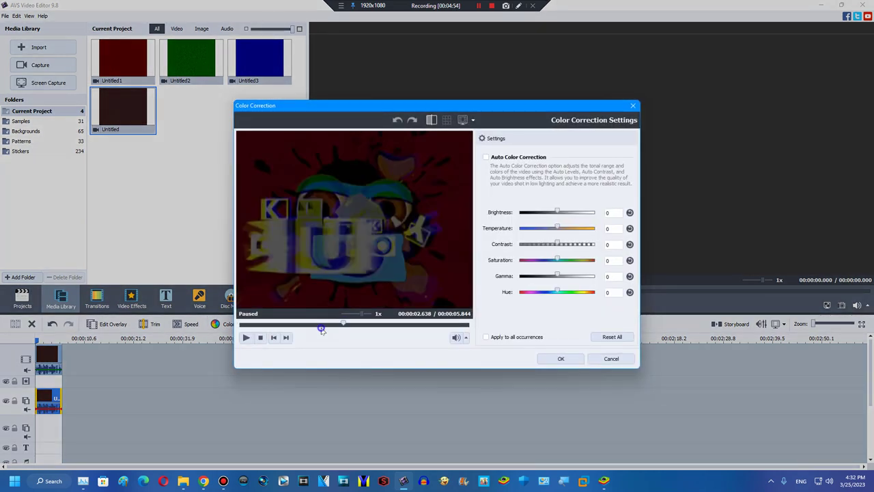
left_click(321, 325)
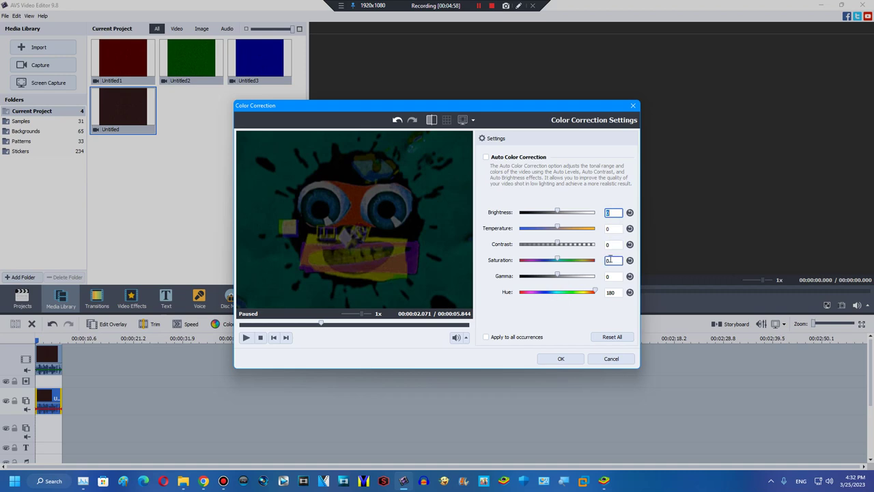
type("90")
type("4")
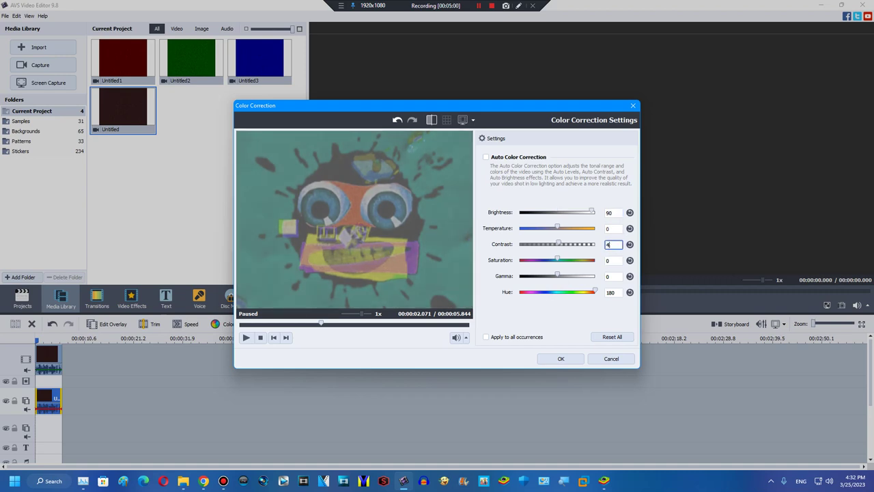
type("0")
left_click(560, 358)
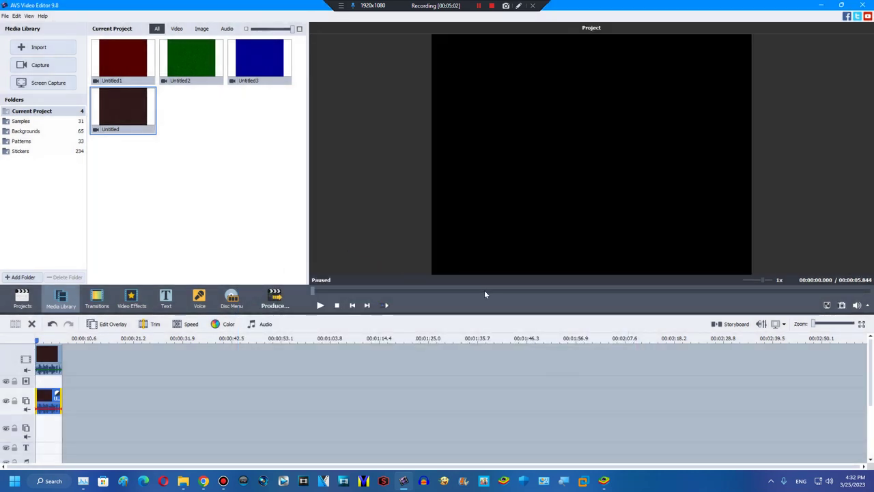
- Enlarge the overlay video so it fills the whole frame, and play it briefly in the overlay preview
left_click_drag(485, 290, 512, 291)
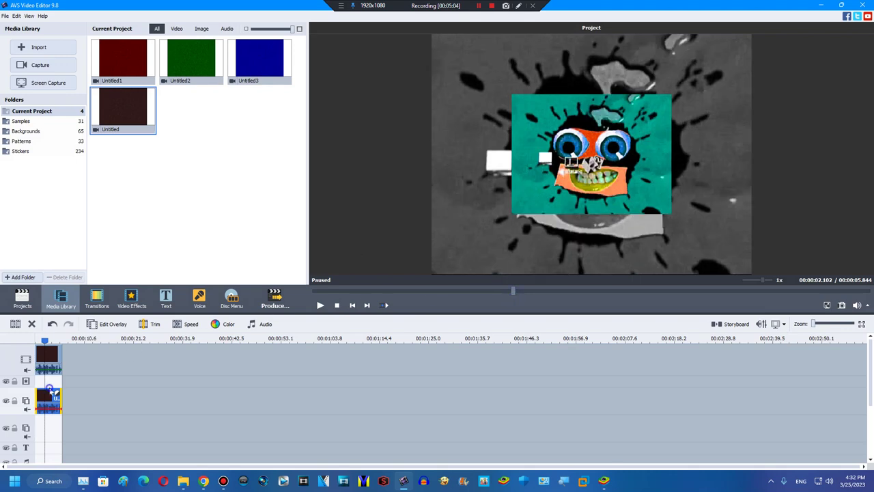
double_click(50, 390)
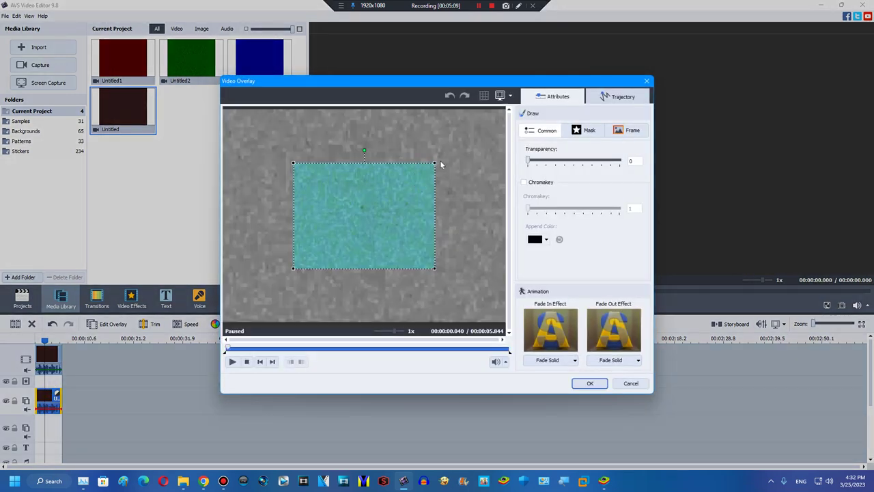
left_click(330, 354)
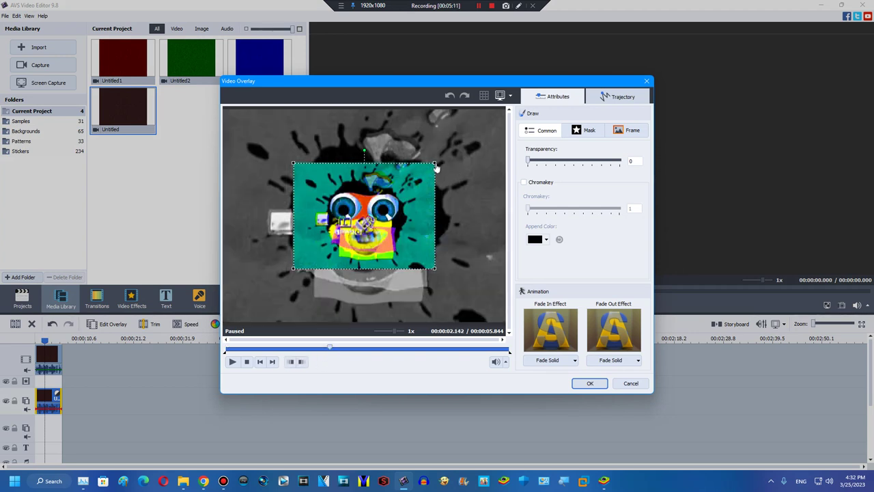
left_click_drag(437, 166, 519, 136)
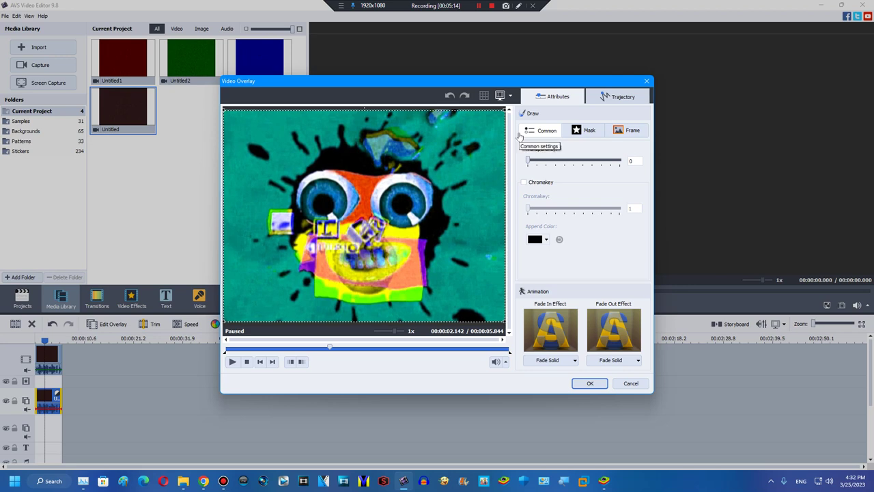
left_click(233, 361)
left_click(232, 361)
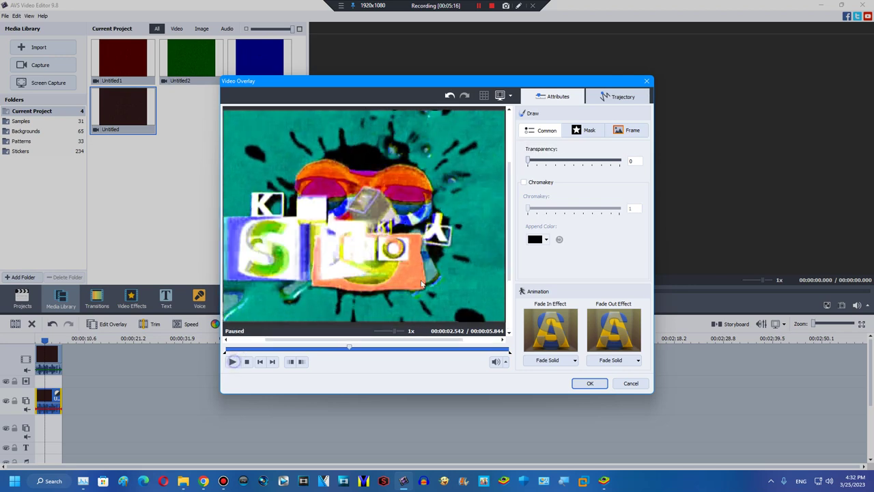
- Set the overlay's transparency to 90 and apply the overlay settings
left_click(582, 164)
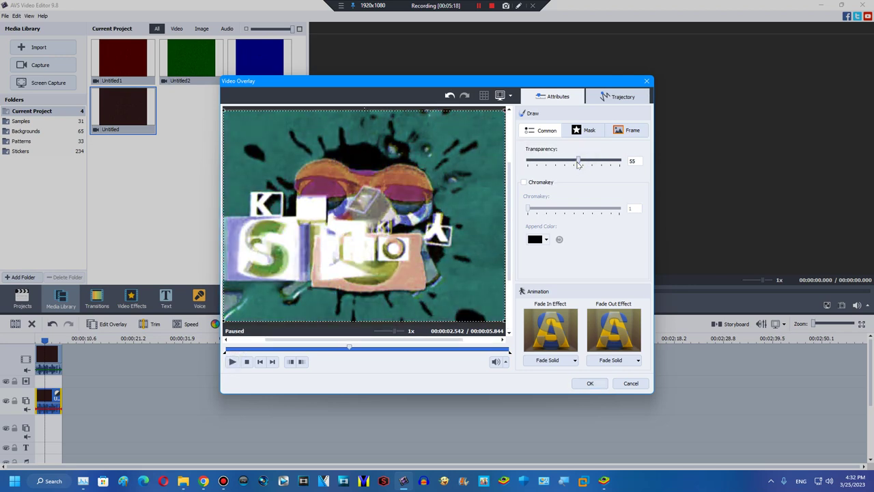
left_click_drag(578, 164, 603, 163)
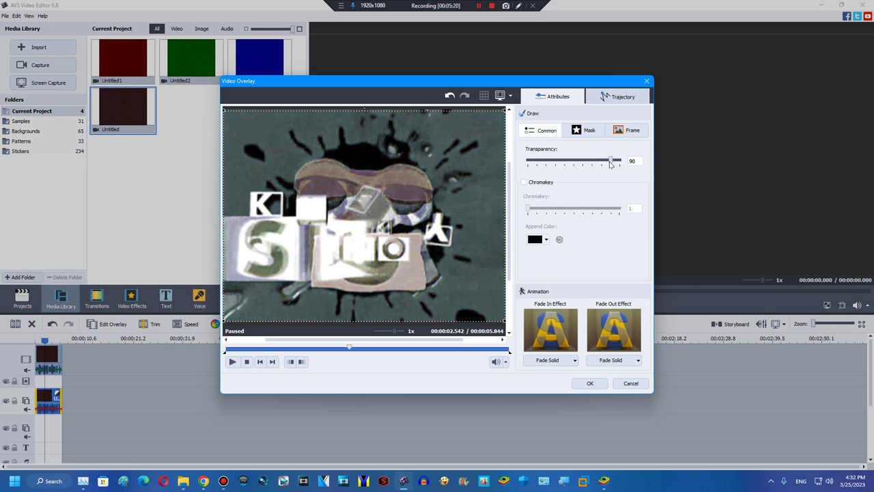
left_click(588, 383)
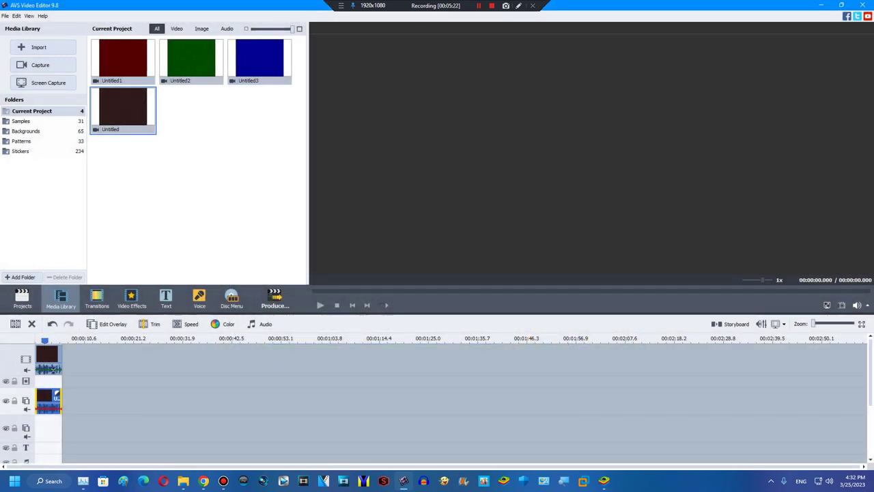
- Mute the audio of both the overlay clip and the main track clip
right_click(52, 395)
left_click(62, 332)
right_click(54, 349)
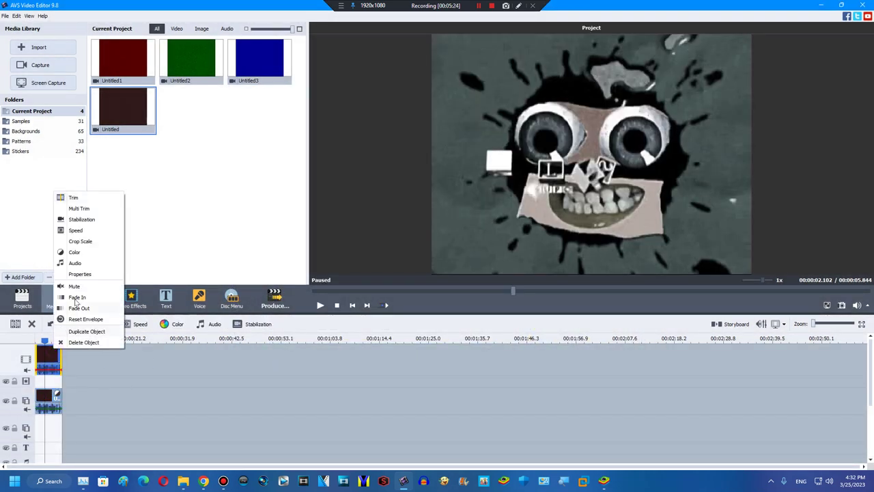
left_click(67, 286)
- Add the Untitled1 clip's audio to the music line at the start of the timeline, and preview the project
scroll(69, 396, "down", 2)
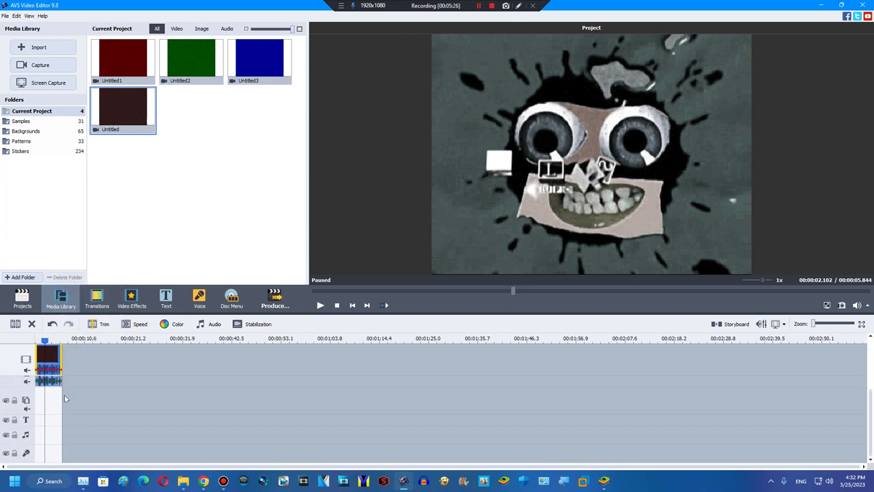
left_click(129, 69)
left_click_drag(128, 69, 62, 428)
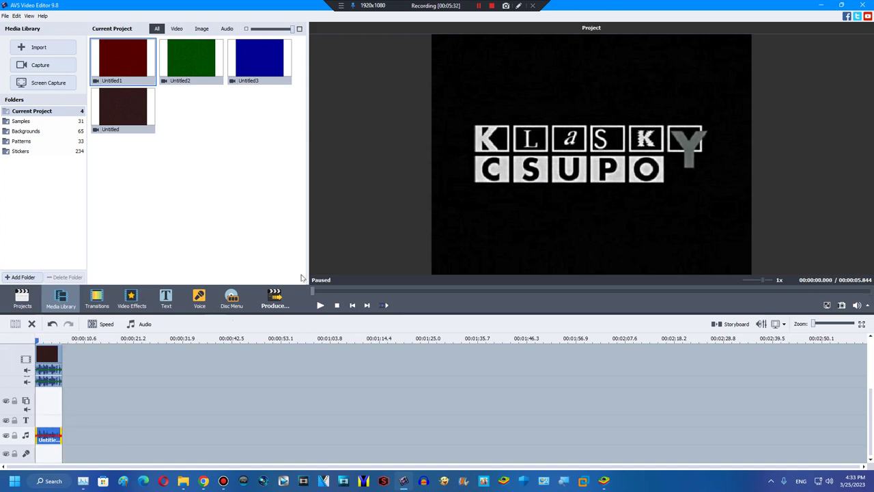
left_click(319, 305)
left_click(337, 306)
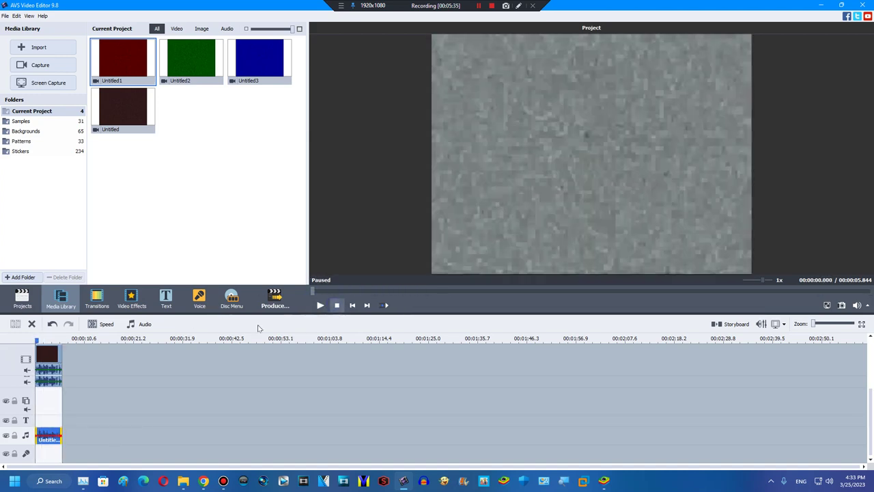
- Produce the project as a WMV file named Untitled4 in the AVSVideoEditor Output folder, and open that folder
left_click(262, 308)
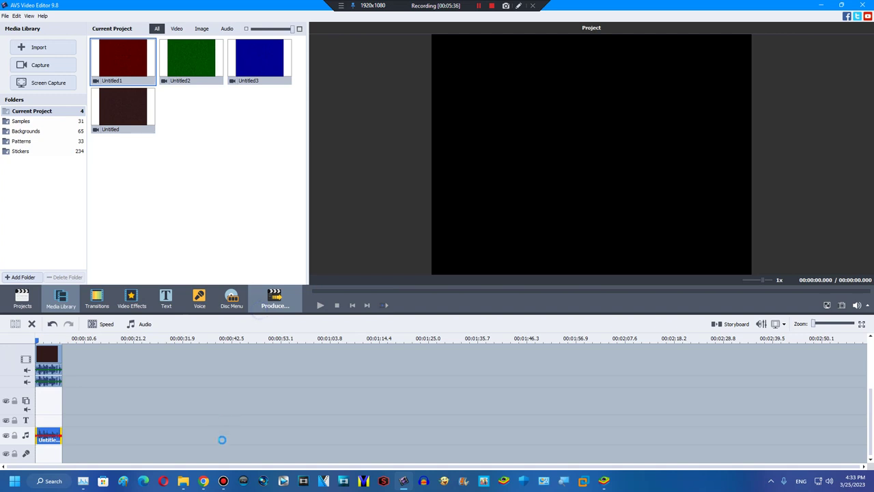
left_click(478, 5)
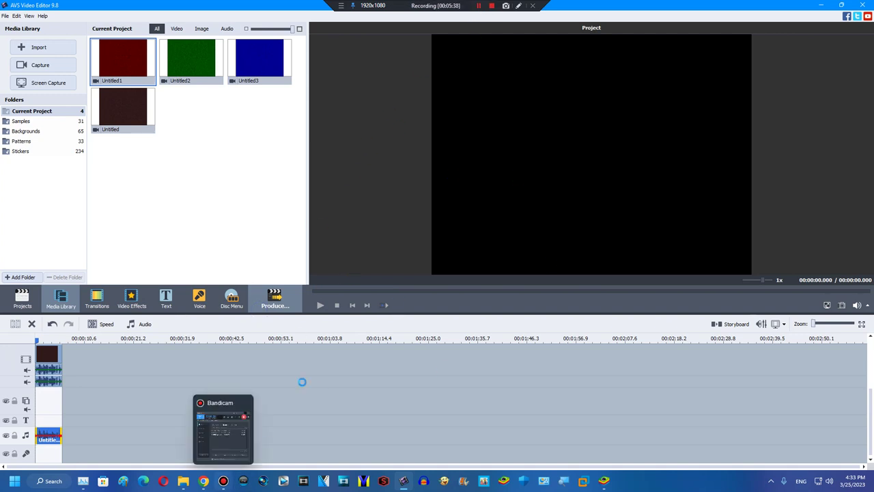
left_click(214, 437)
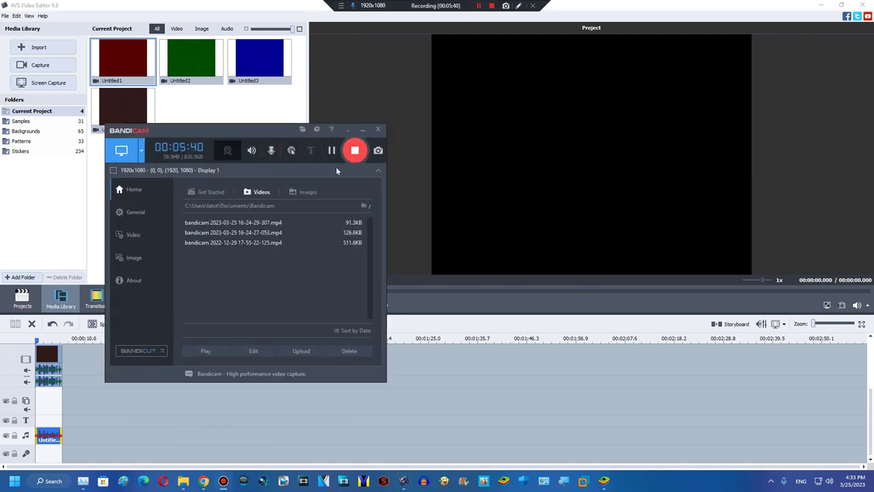
left_click(481, 8)
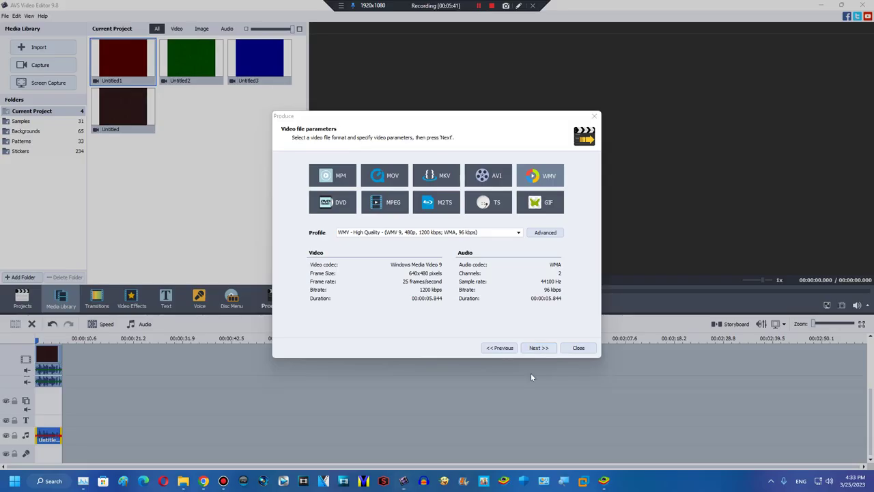
left_click(534, 347)
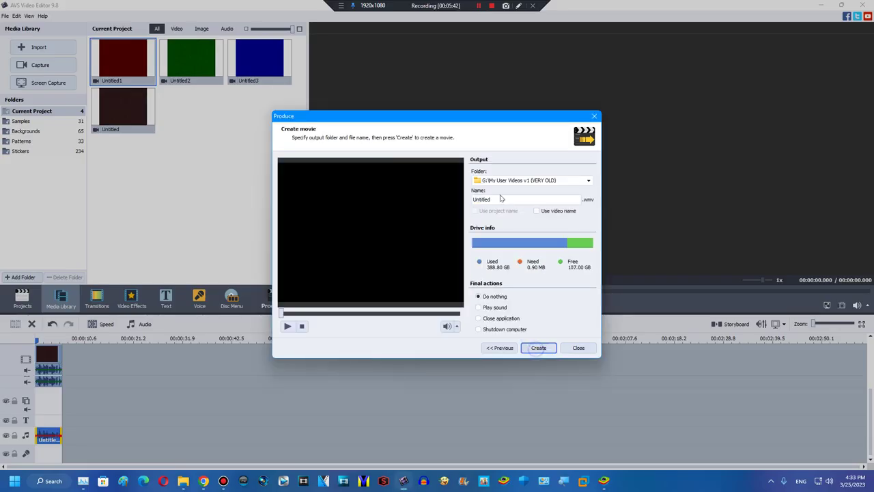
left_click(494, 199)
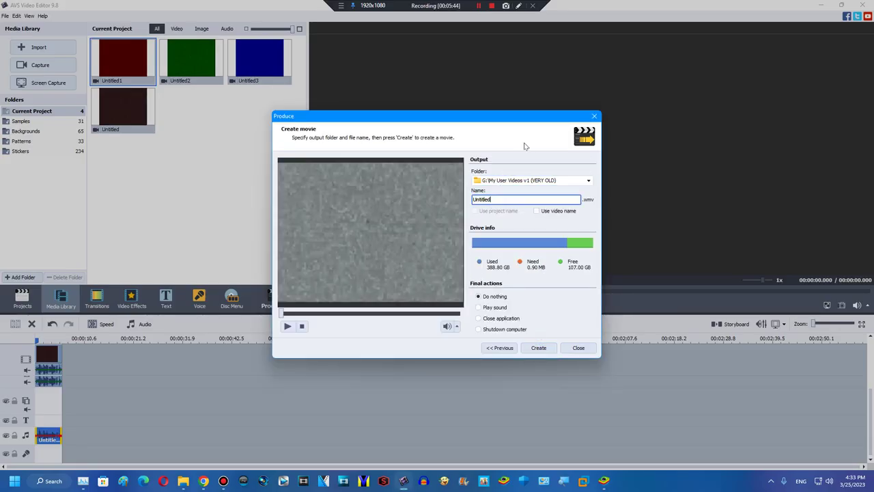
left_click(530, 180)
left_click(519, 215)
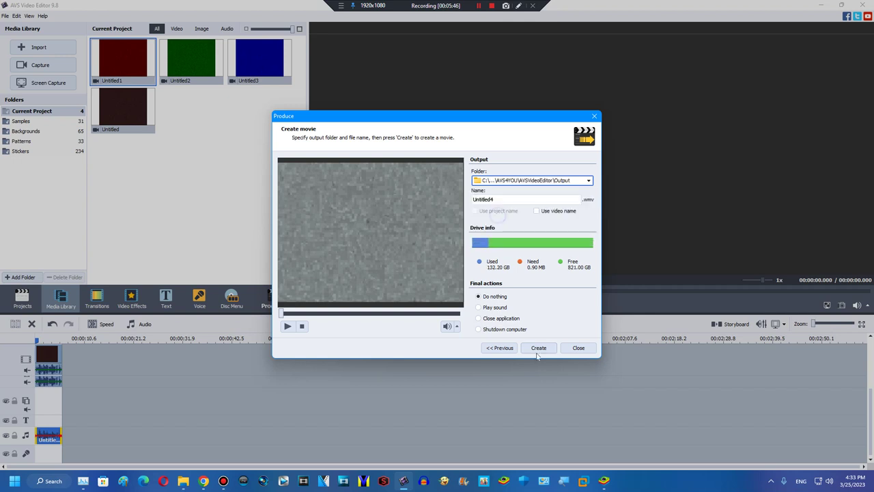
left_click(537, 349)
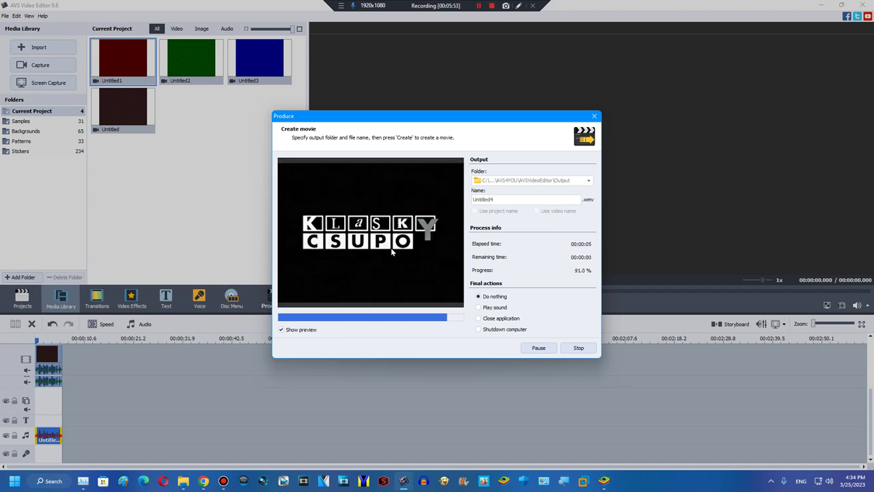
left_click(412, 254)
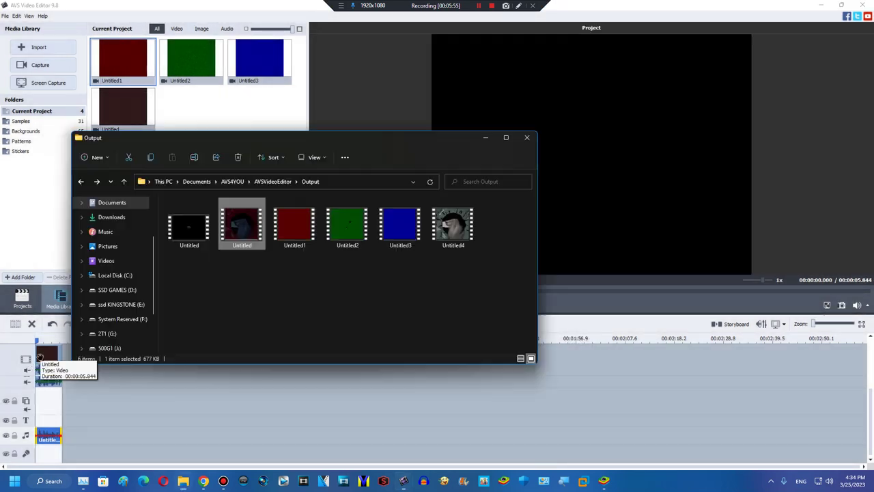
- Clear the timeline, place the produced Untitled4 video on the main track, and delete the extra overlay line
left_click(40, 357)
left_click(31, 323)
left_click(184, 481)
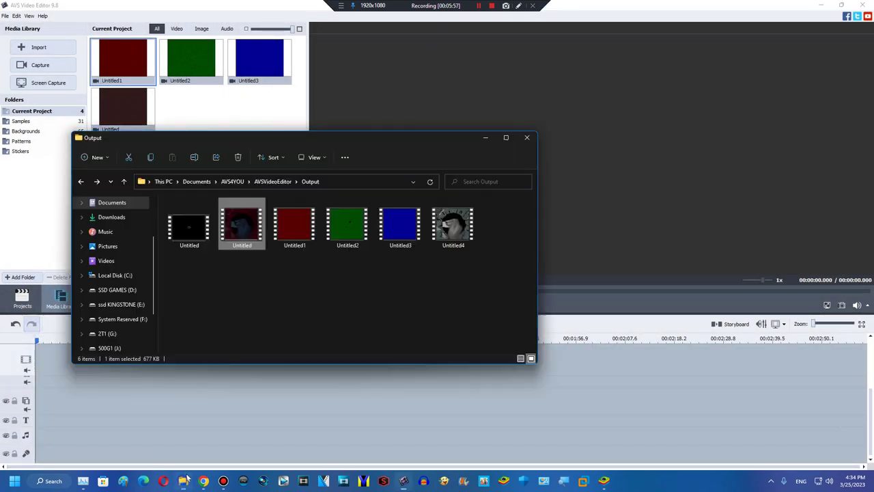
left_click_drag(452, 226, 55, 362)
right_click(52, 427)
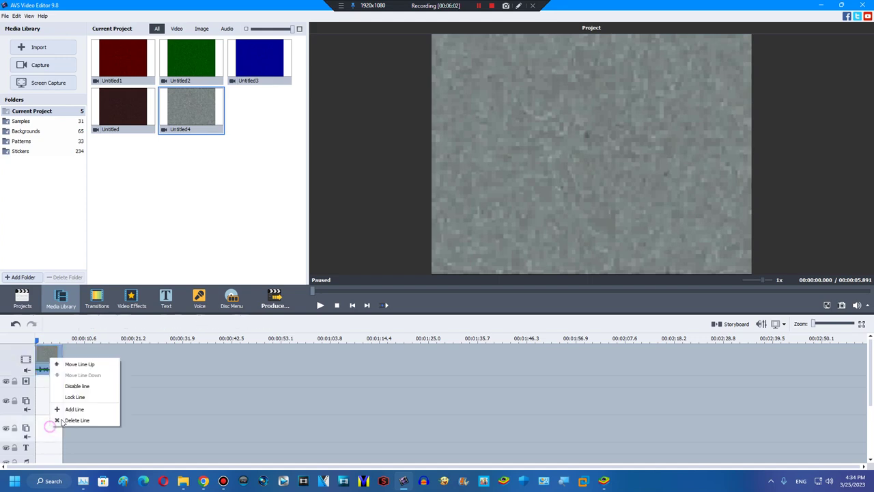
left_click(54, 421)
- Add the Invert effect over the Untitled4 clip, and add a second video effects line
left_click(140, 304)
left_click_drag(190, 62, 61, 382)
right_click(65, 381)
left_click(85, 420)
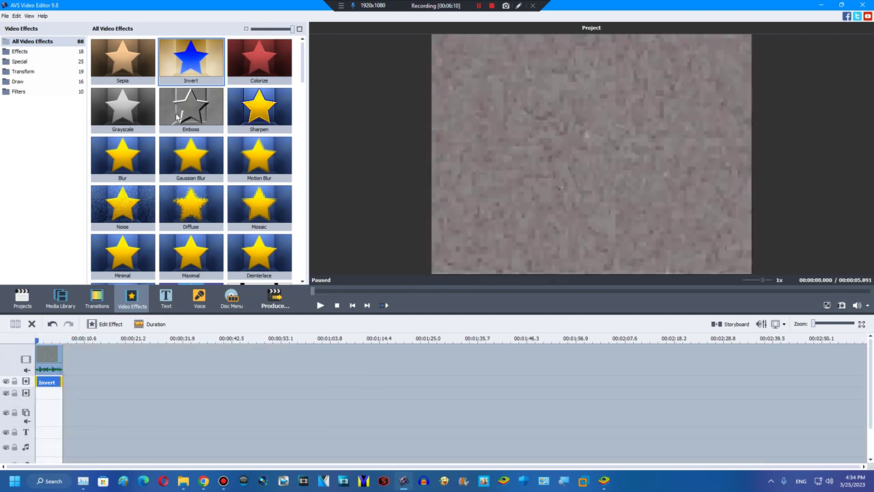
- Add the Grayscale effect to the second effects line, shorten it to the clip's length, and preview a frame
left_click_drag(117, 112, 39, 395)
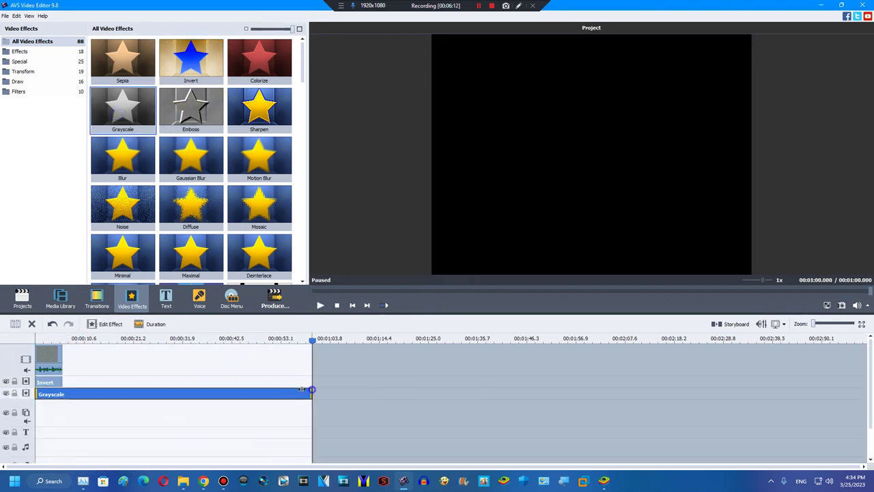
left_click(63, 359)
left_click_drag(63, 359, 62, 359)
left_click(43, 340)
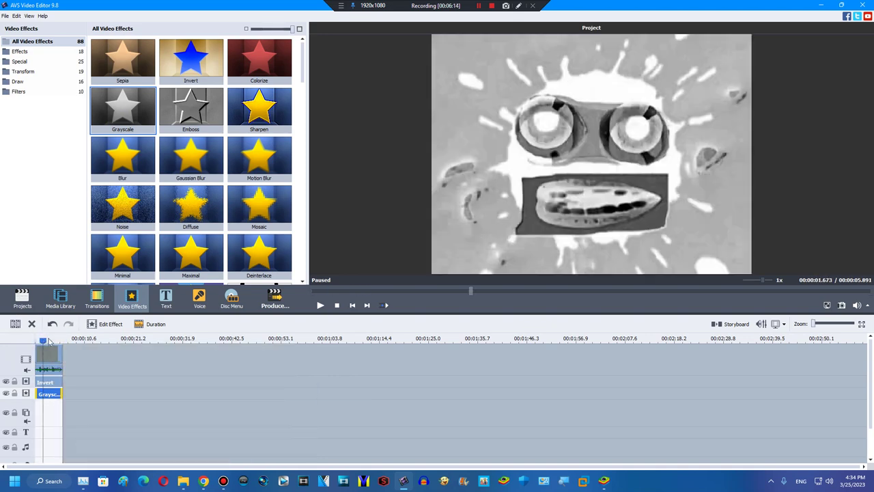
- Place the Untitled4 video on the overlay line at the timeline's start, and open its overlay settings
scroll(113, 380, "down", 1)
left_click(59, 296)
left_click_drag(192, 109, 42, 400)
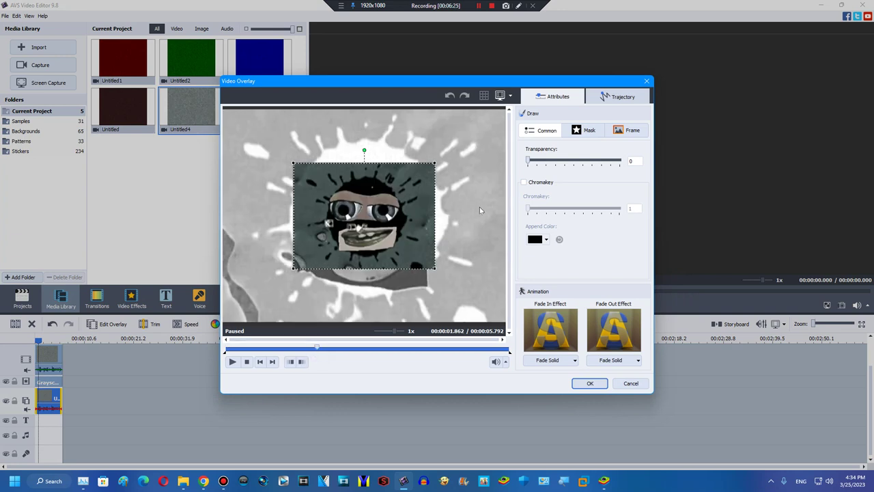
- Enlarge the overlay to fill the whole frame, set its transparency to 50, and scrub through the overlay preview
left_click_drag(433, 271, 482, 304)
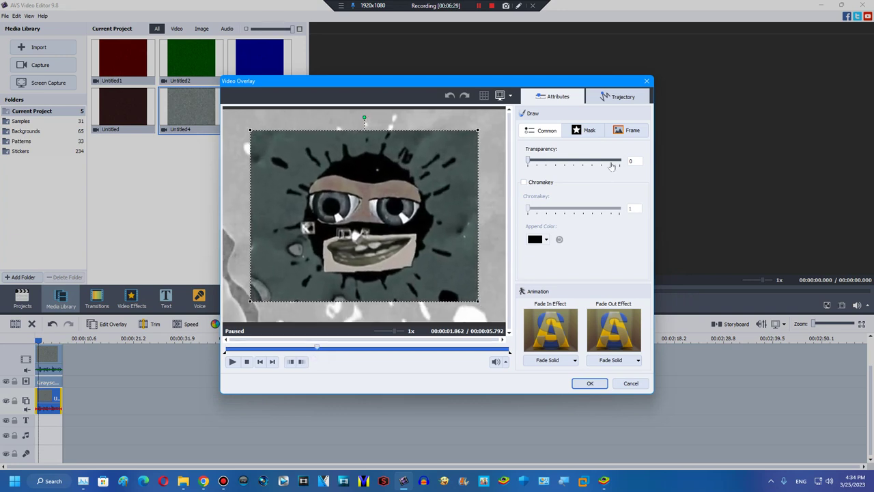
left_click(578, 161)
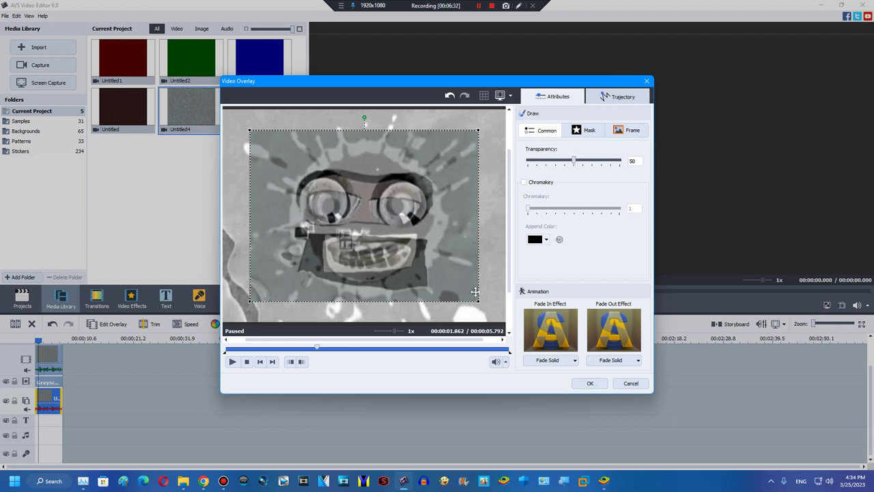
left_click_drag(477, 302, 511, 321)
left_click(387, 348)
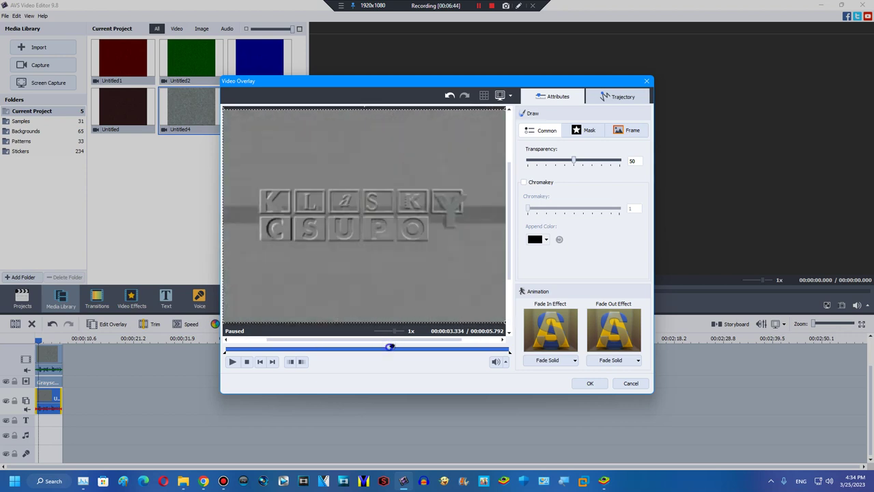
left_click_drag(390, 346, 460, 328)
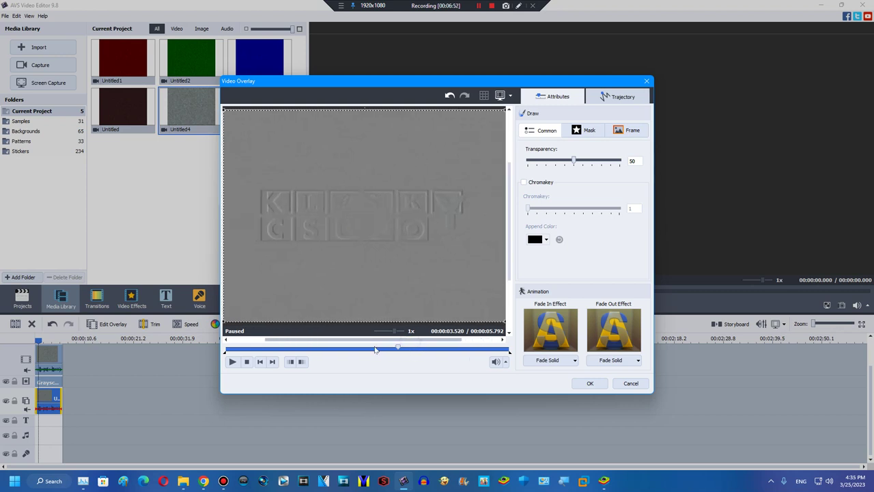
left_click(338, 349)
left_click_drag(338, 349, 411, 347)
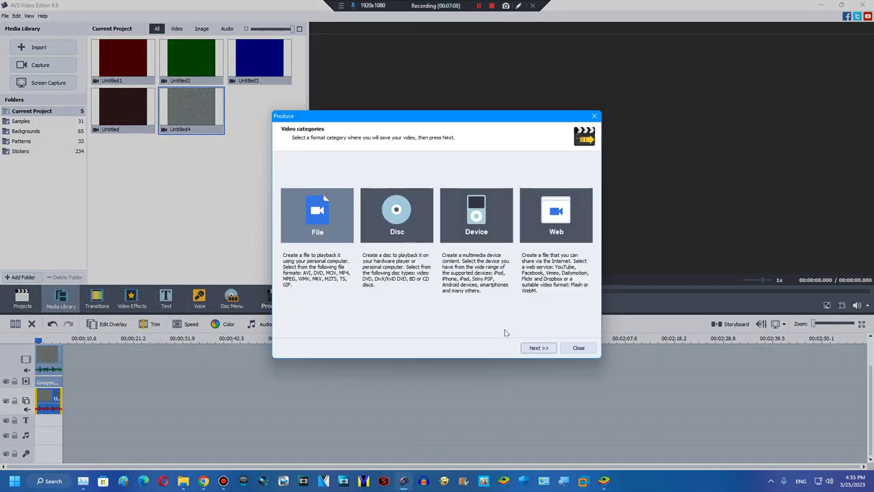
- Produce the blended project as a WMV file named Untitled5 in the AVSVideoEditor Output folder, and open that folder
left_click(543, 349)
left_click(543, 349)
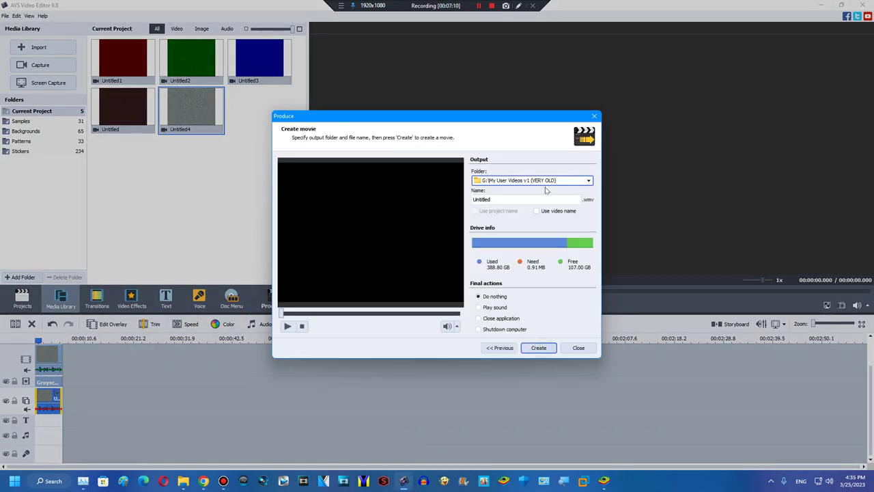
left_click(535, 181)
left_click(529, 214)
left_click(507, 198)
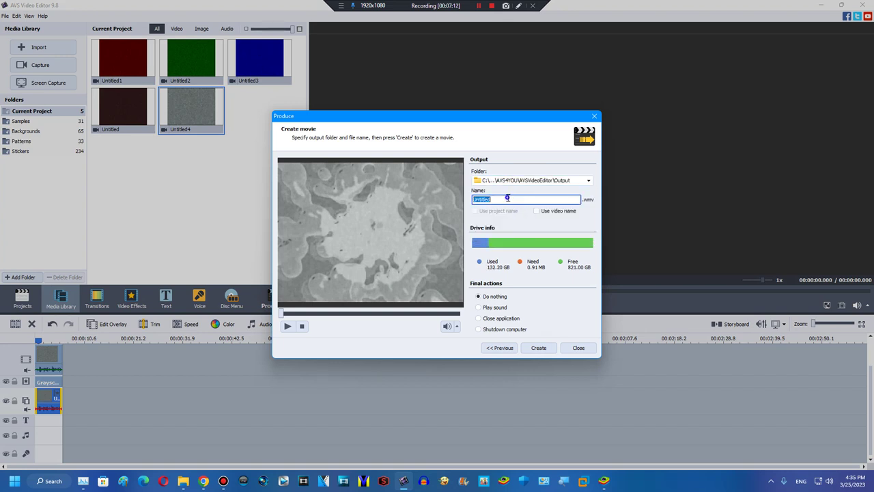
left_click(538, 349)
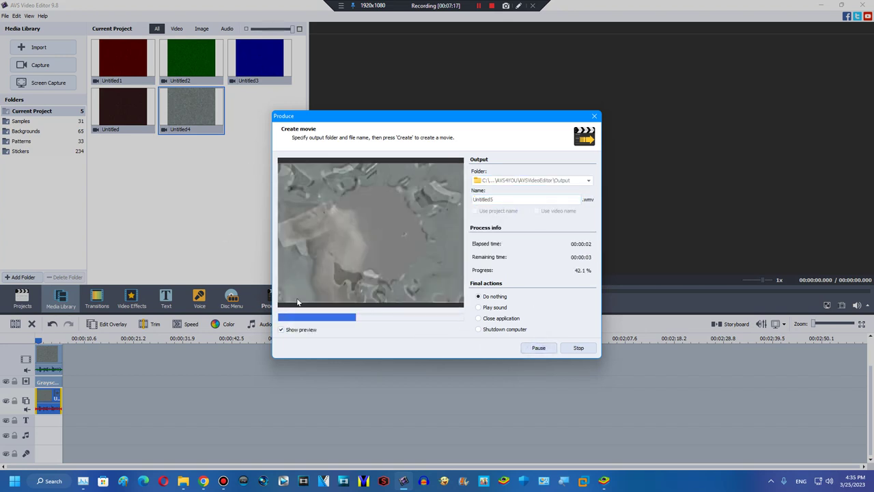
left_click(410, 250)
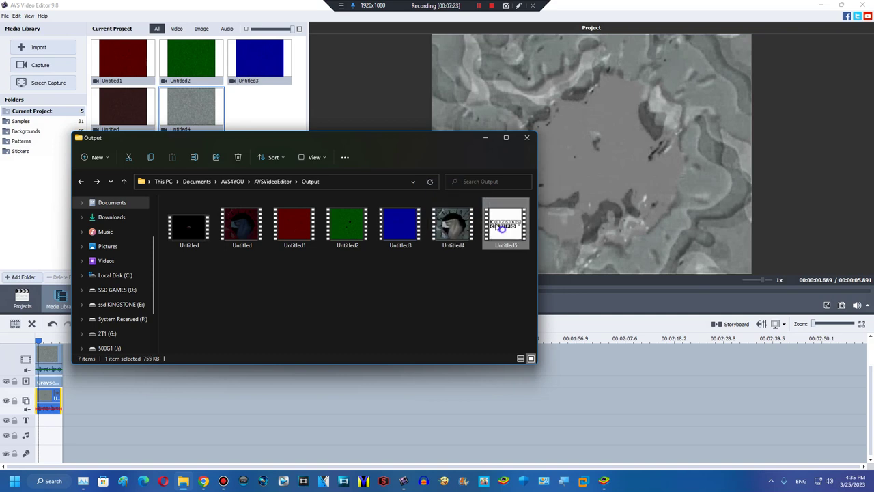
- Import the Untitled5 video into the media library, and replace the timeline's content with it
left_click_drag(266, 113, 239, 116)
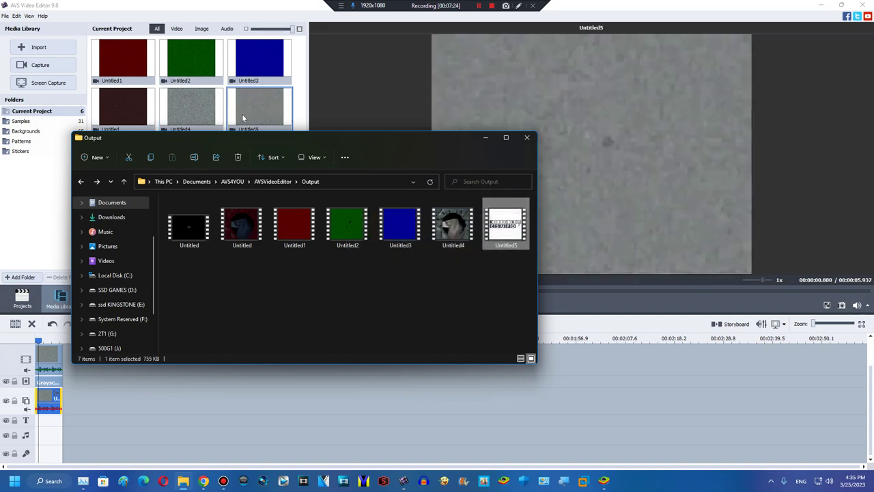
left_click(249, 120)
left_click(49, 356)
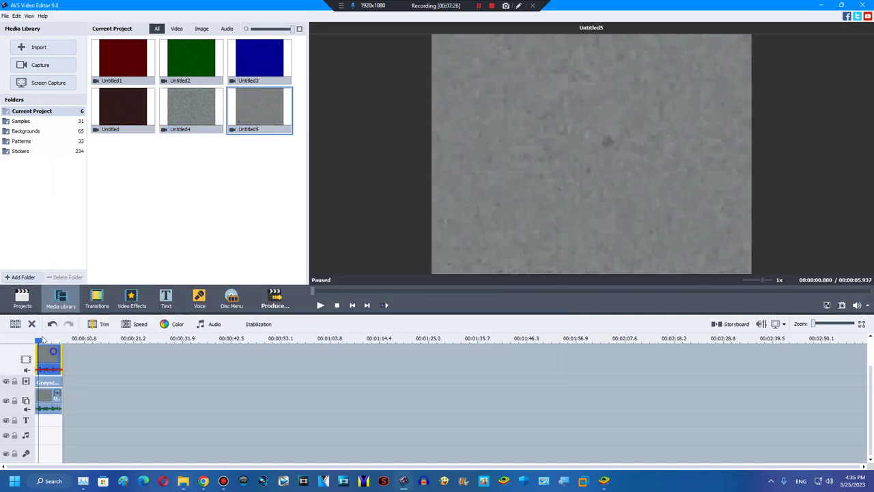
left_click(31, 323)
left_click_drag(261, 102, 91, 355)
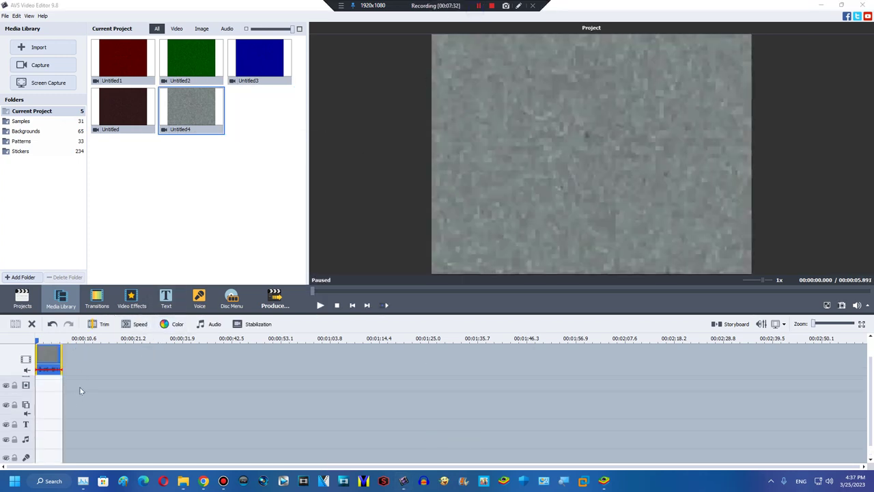
- Set the Untitled4 overlay's transparency to 45, enlarge it to fill the frame, check the preview, and apply the settings
left_click(132, 298)
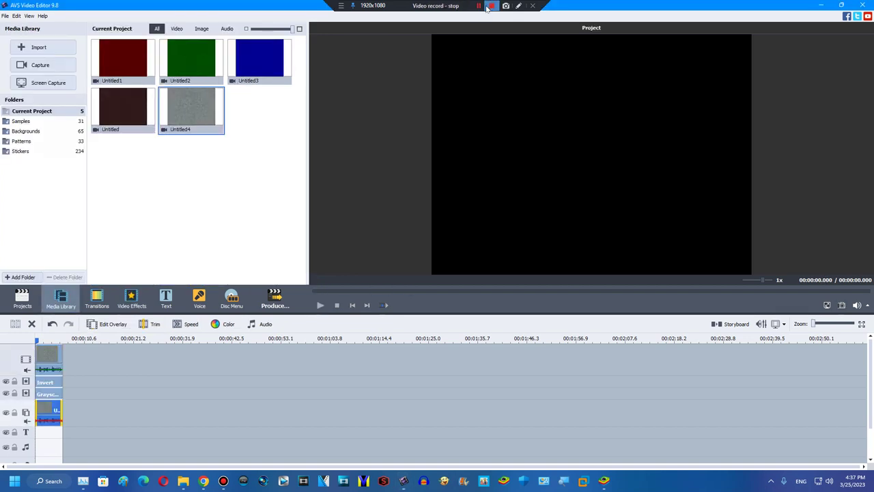
left_click(487, 8)
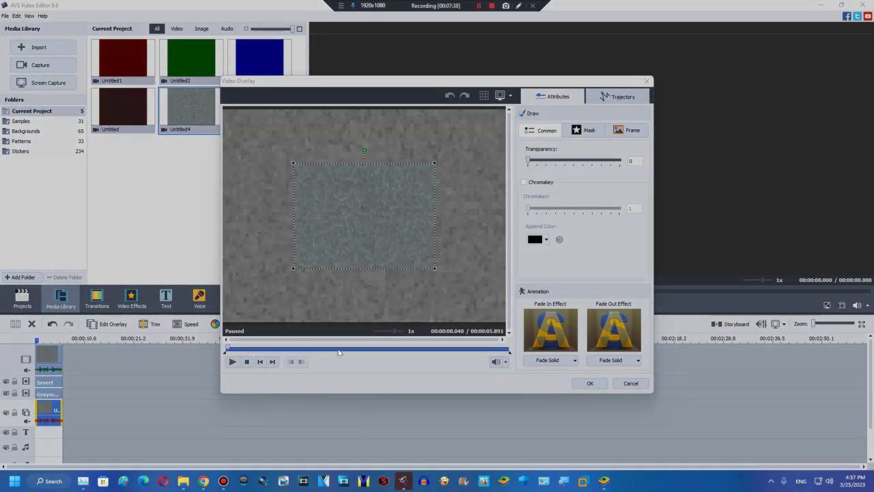
left_click(338, 350)
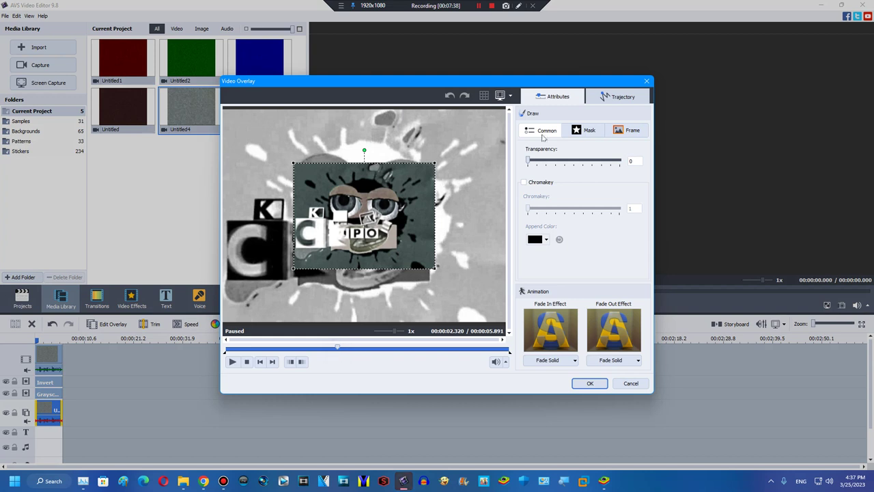
left_click(566, 161)
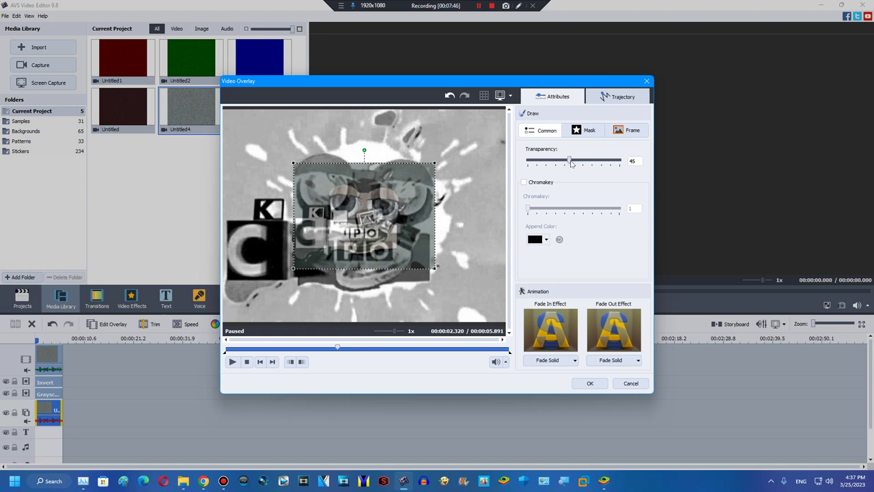
left_click_drag(434, 273, 508, 324)
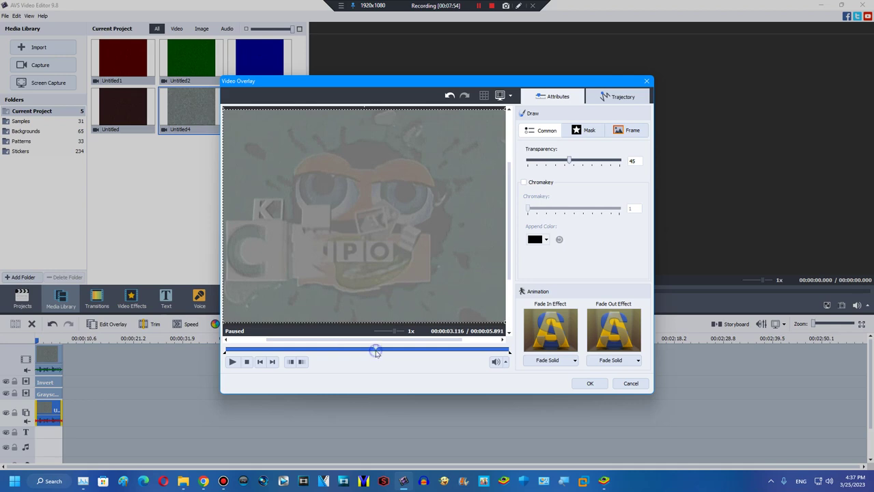
left_click_drag(376, 352, 344, 359)
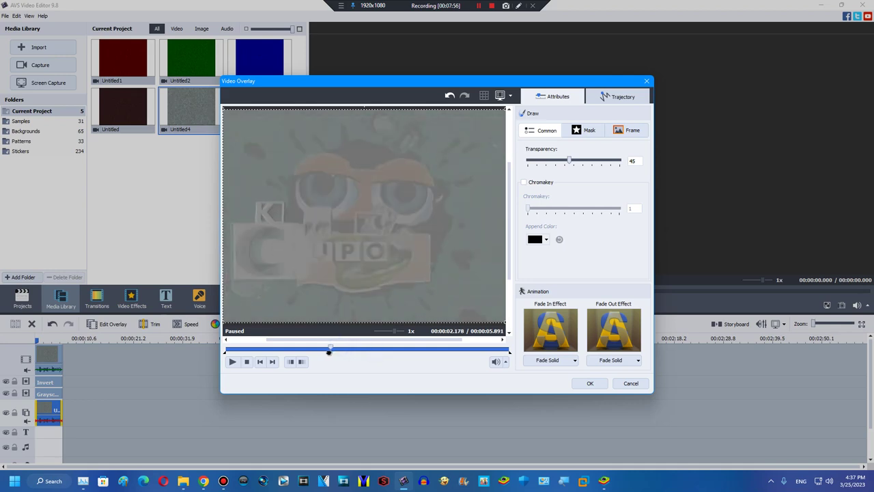
left_click(579, 384)
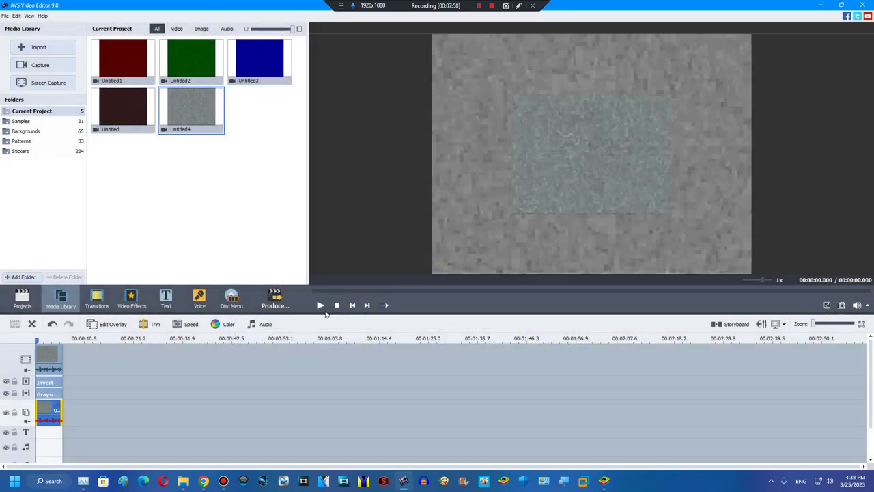
- Mute the overlay clip's sound and preview the blended project
left_click(321, 305)
right_click(49, 413)
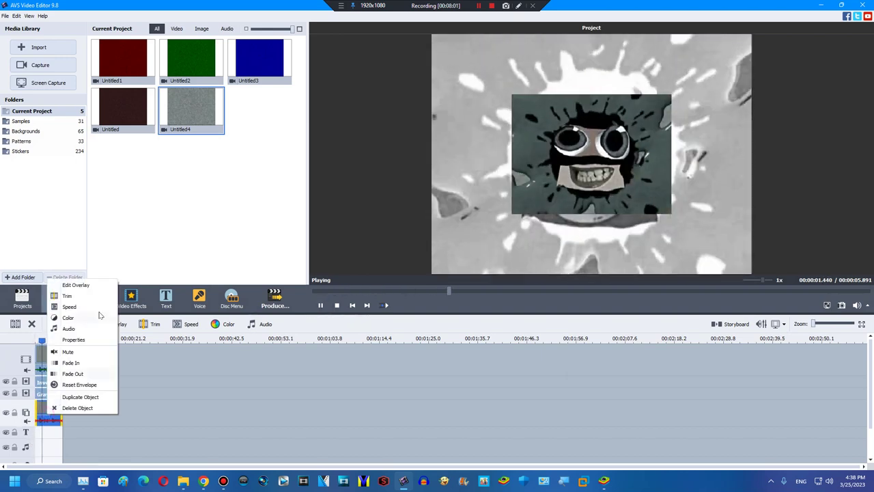
left_click(77, 353)
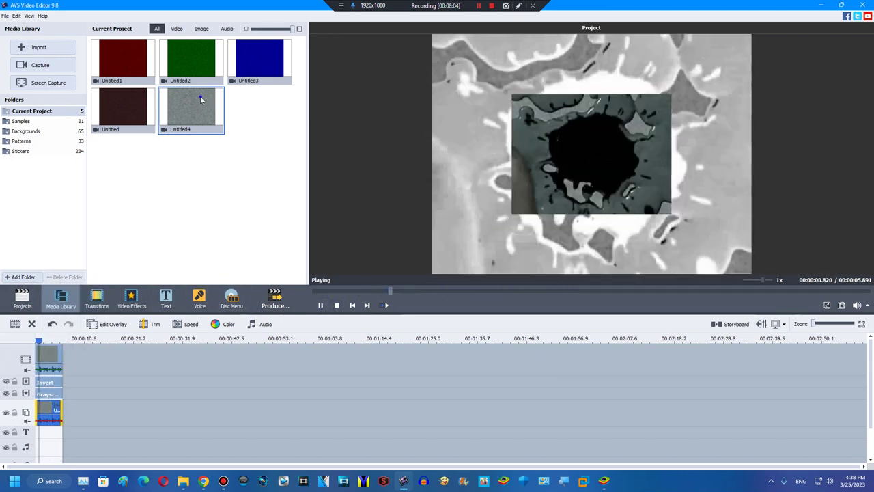
left_click(200, 96)
left_click(50, 366)
left_click(321, 305)
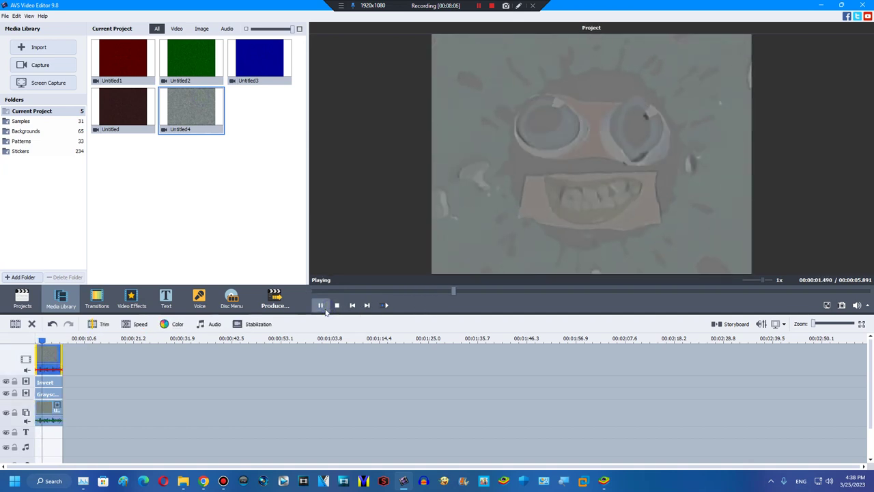
left_click(324, 309)
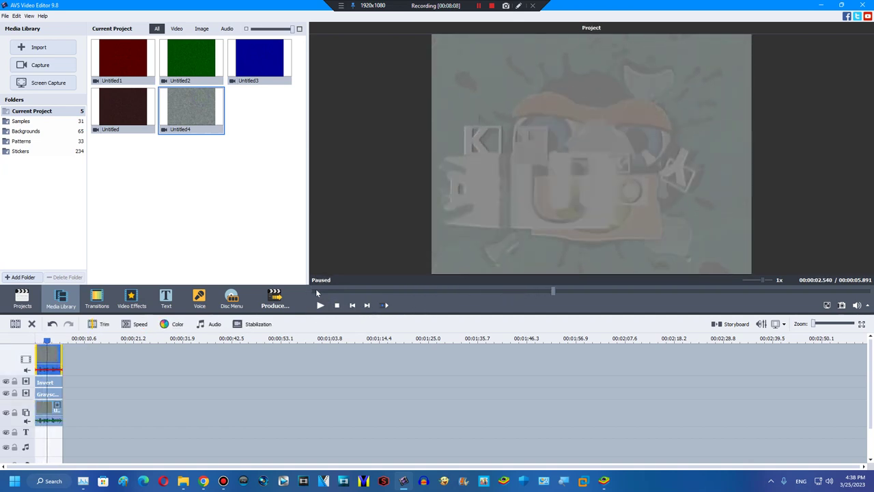
- Mute the main video clip and add Untitled1 at the start of the audio mix line
left_click(316, 292)
right_click(47, 353)
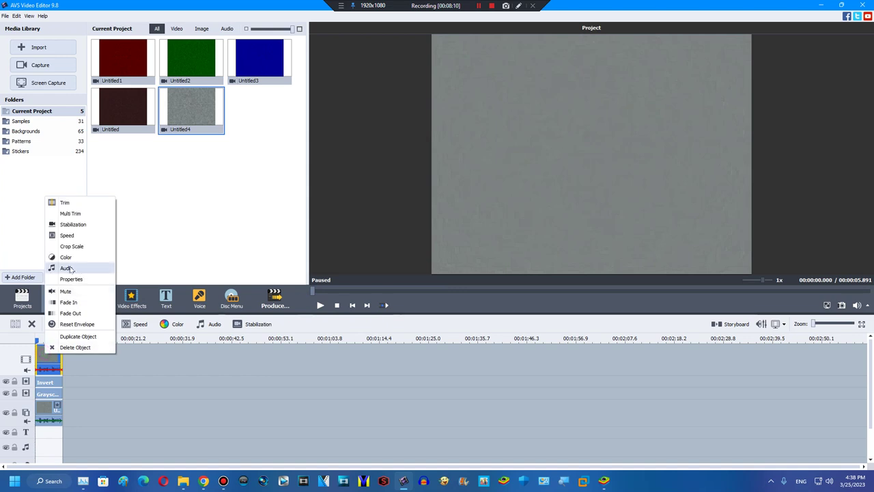
left_click(68, 268)
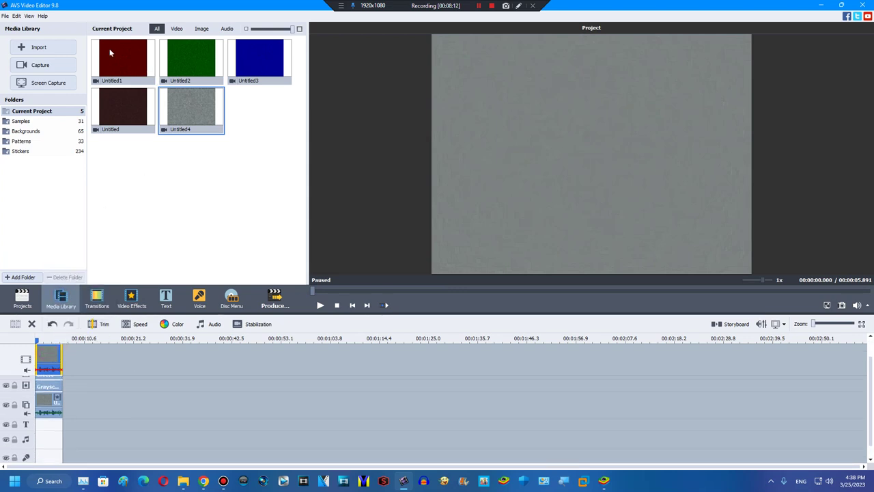
left_click_drag(123, 58, 39, 437)
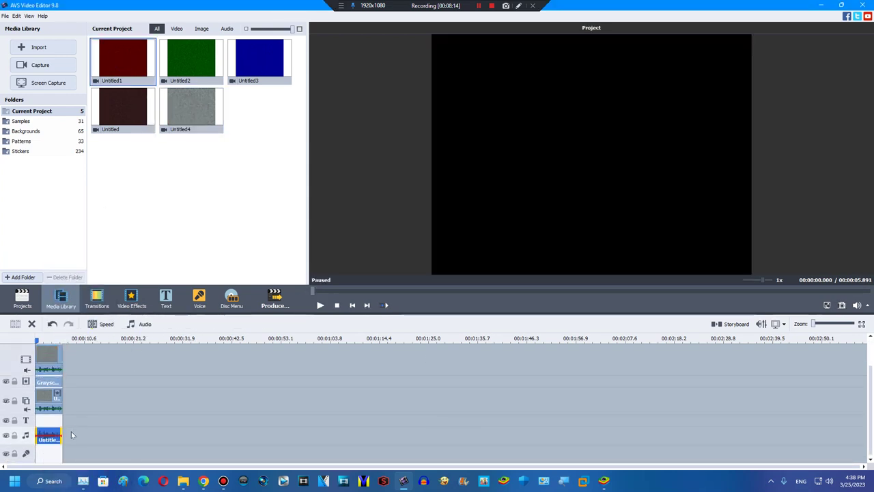
- Preview the project briefly and produce it as the Untitled5 video
left_click(321, 306)
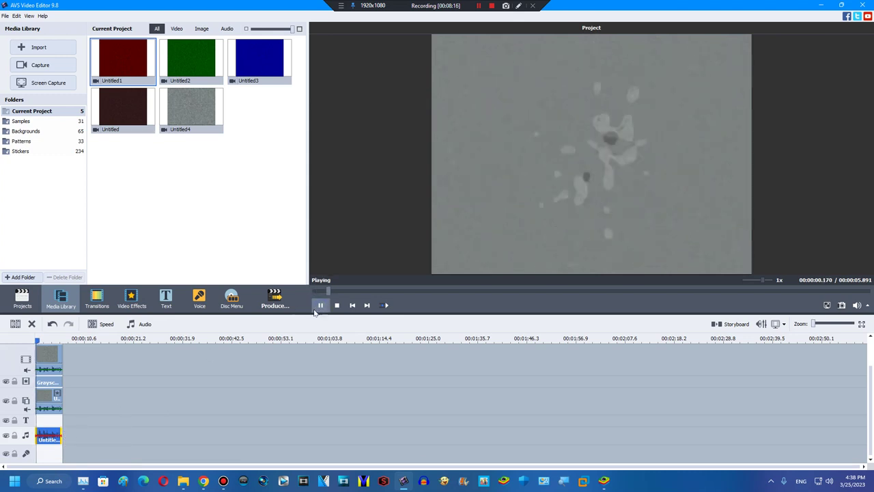
left_click(336, 306)
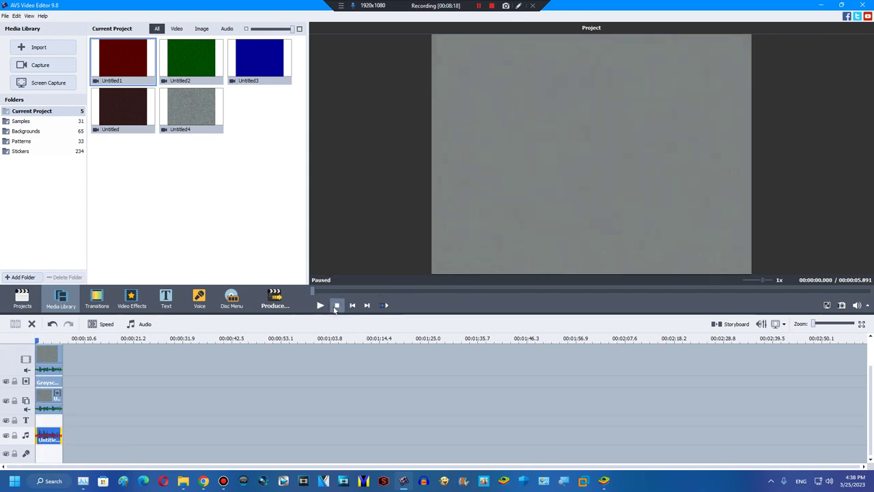
left_click(275, 300)
left_click(479, 5)
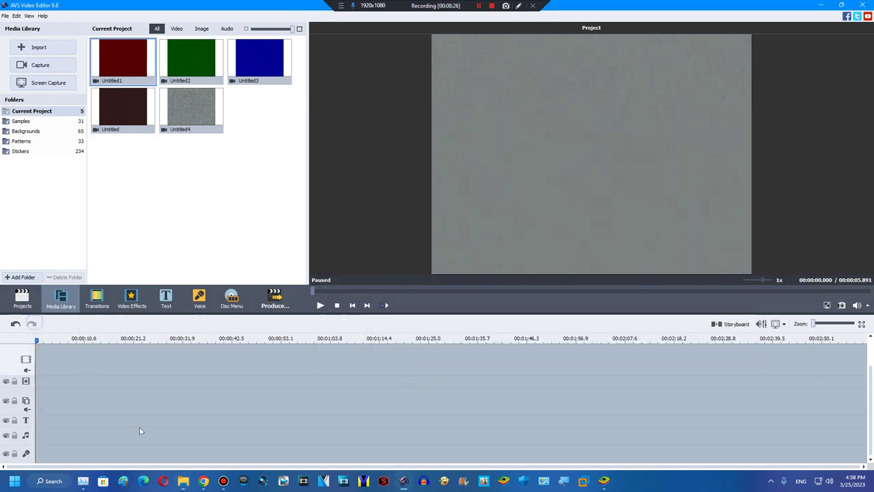
- Import Untitled5 from the My User Videos v1 (VERY OLD) folder onto the emptied timeline
mouse_move(183, 481)
left_click(239, 437)
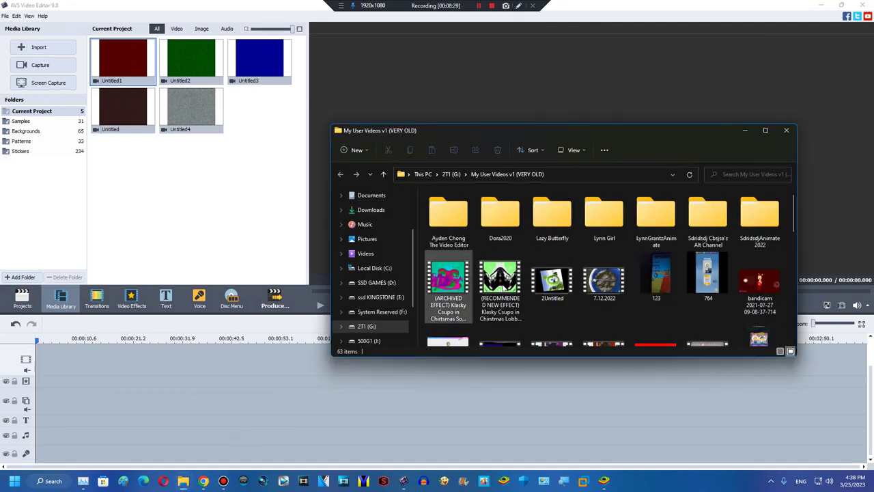
left_click(709, 314)
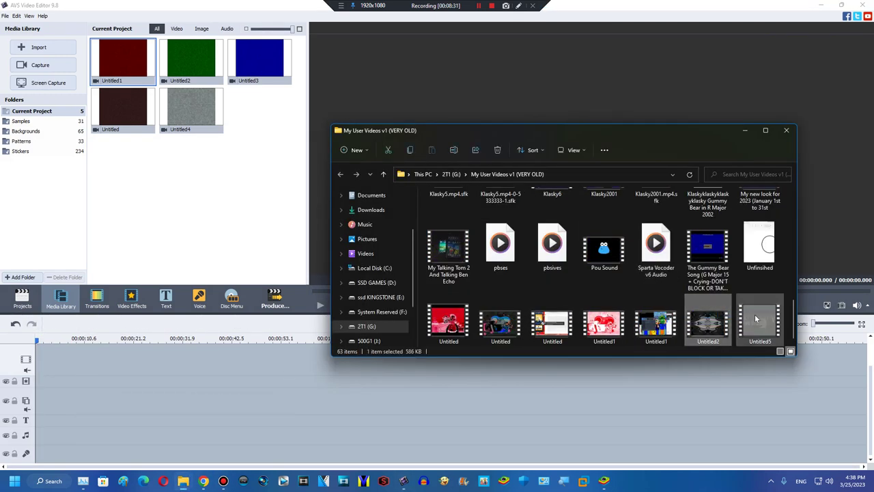
left_click_drag(757, 316, 193, 426)
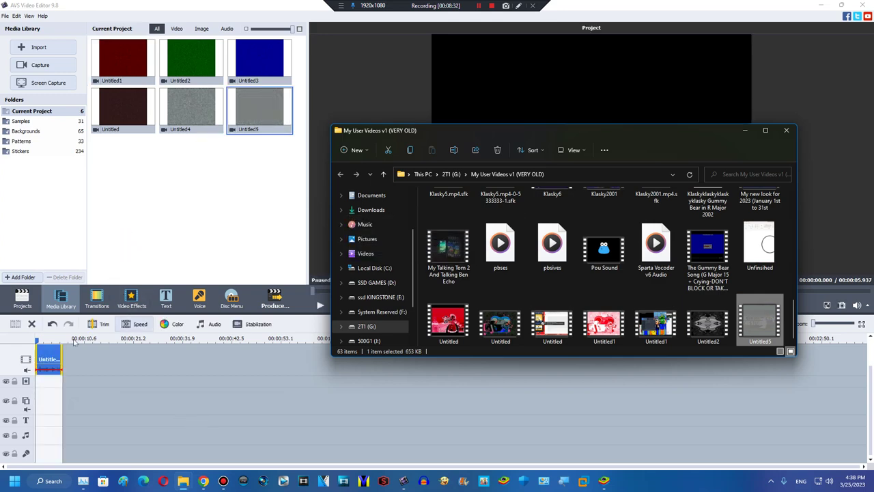
- Set the contrast of the Untitled5 clip to 86 in its colour correction and apply it
left_click(46, 340)
left_click(178, 324)
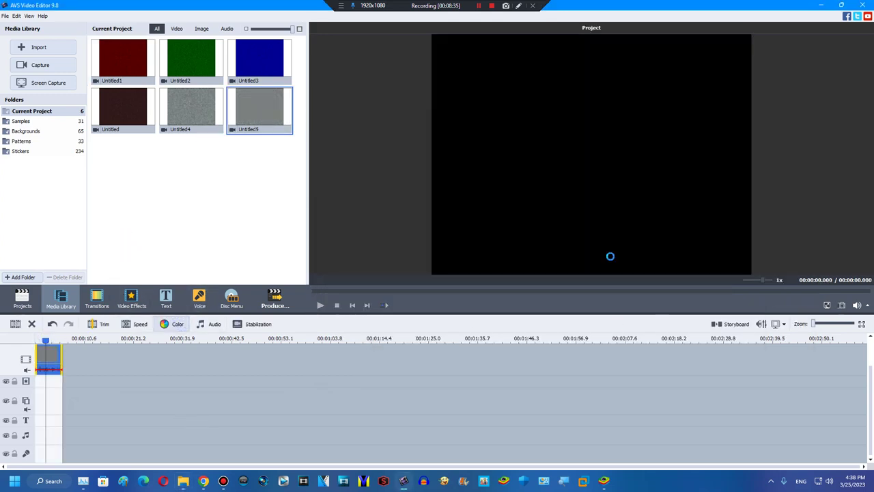
left_click(173, 324)
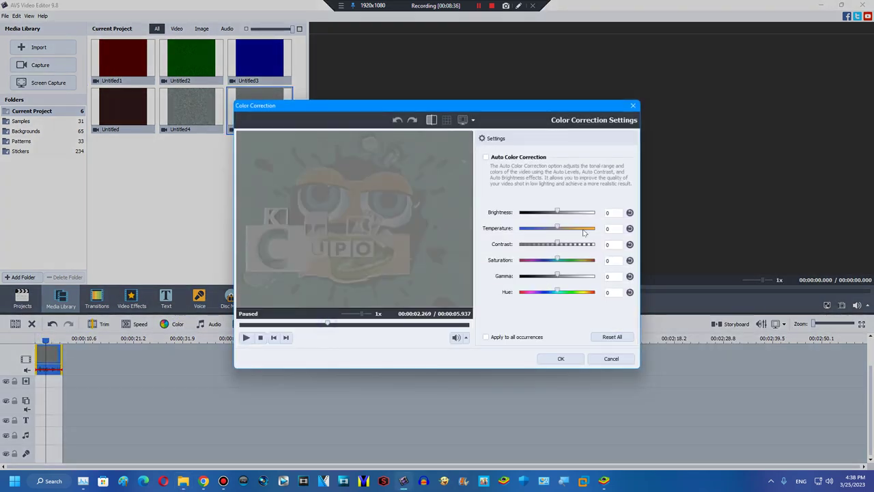
left_click_drag(577, 245, 609, 245)
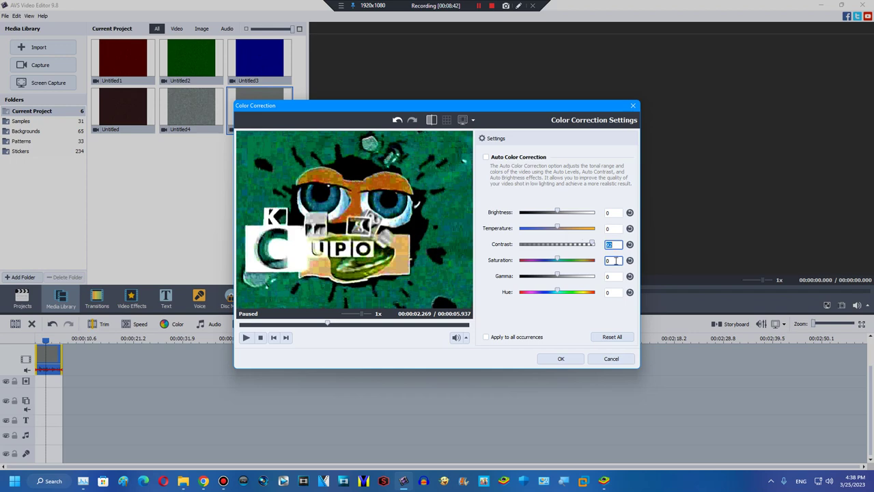
type("86")
left_click(571, 366)
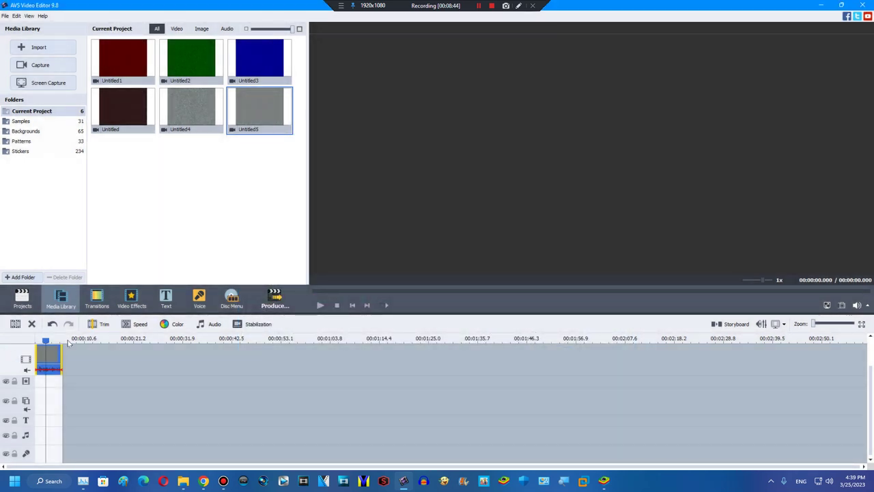
- Add the Invert effect below the Untitled5 clip and shorten it to the clip's length
left_click(132, 298)
left_click_drag(195, 67, 36, 382)
left_click_drag(329, 382, 330, 382)
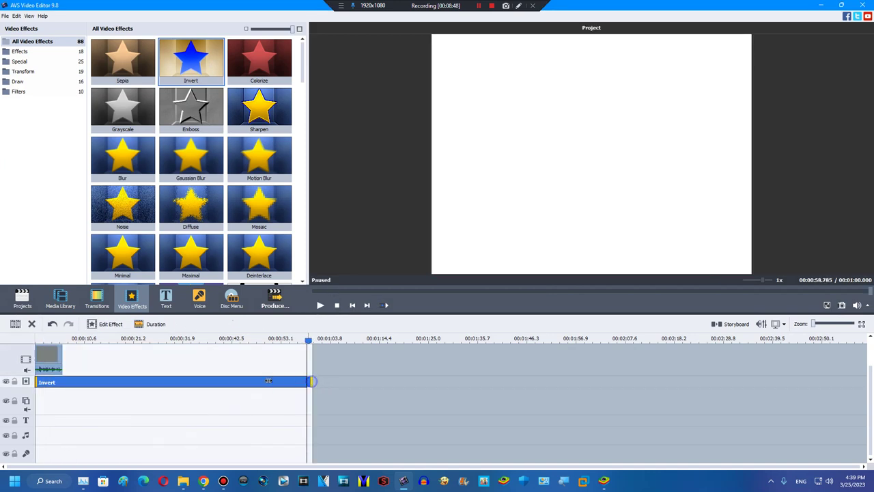
left_click_drag(63, 384, 62, 385)
left_click(46, 341)
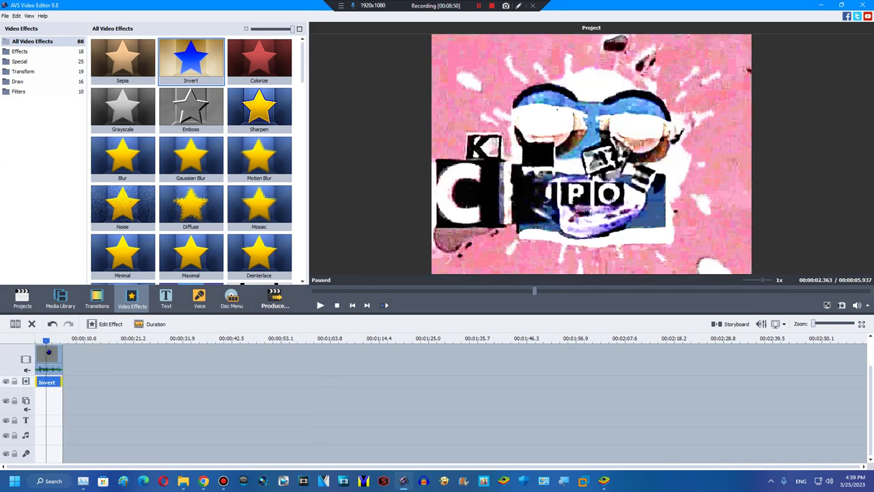
- Set the Untitled5 clip's gamma to 25 and hue to 180 in its colour correction, and apply
left_click(46, 348)
left_click(175, 325)
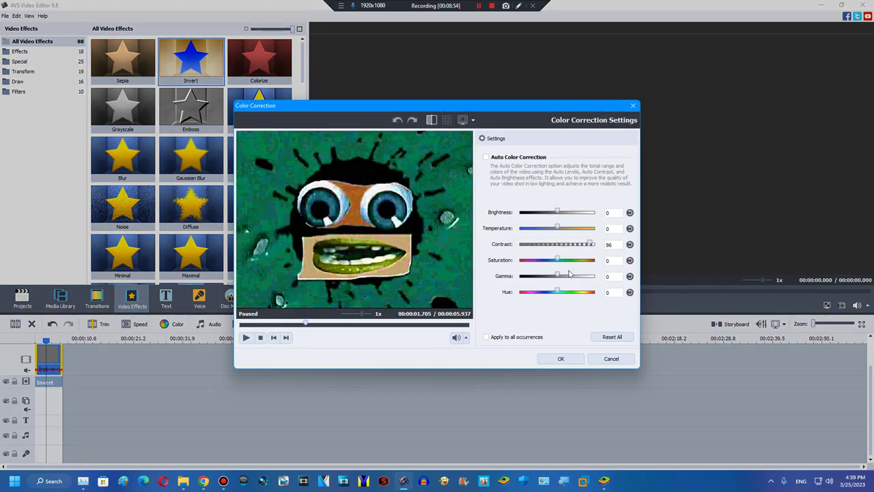
left_click_drag(557, 277, 577, 278)
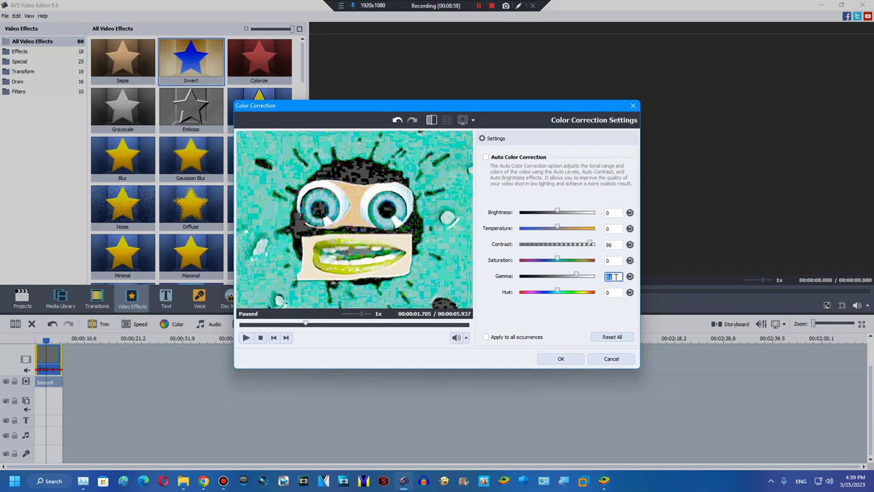
type("25")
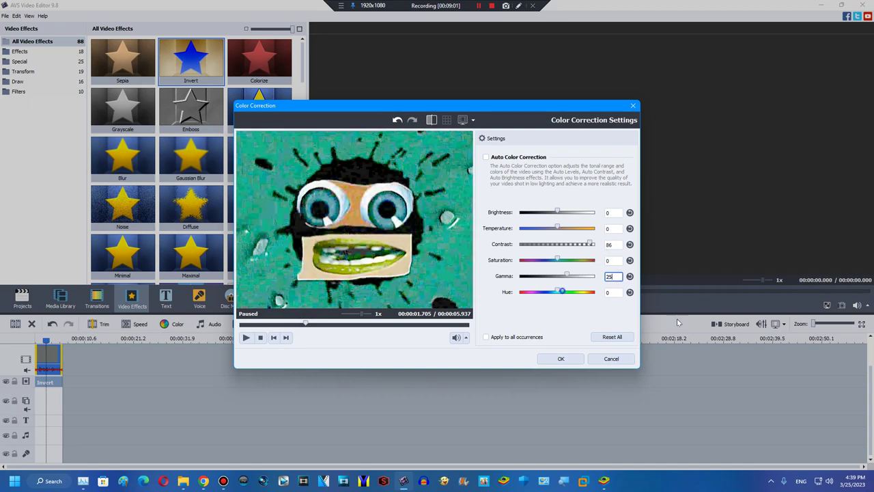
left_click_drag(562, 291, 678, 322)
left_click(572, 361)
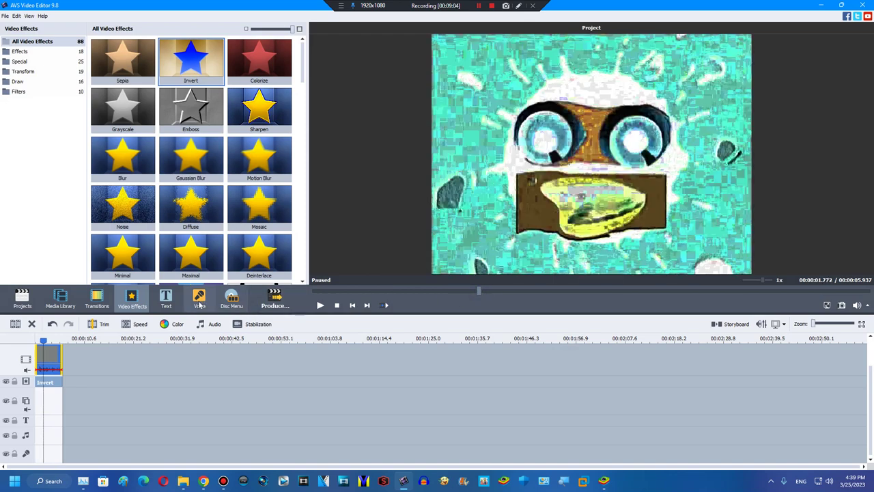
- Raise the Untitled5 clip's gamma to about 52, set its hue to -180, apply, and scrub through the inverted result
left_click(174, 324)
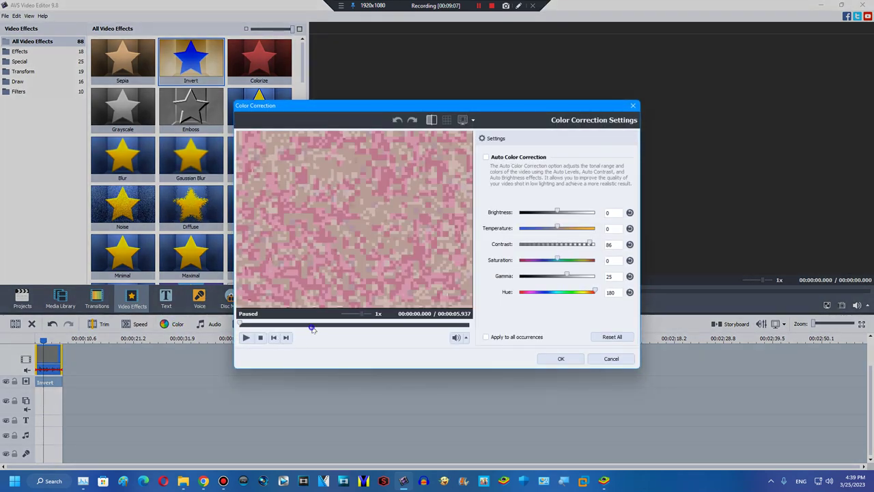
left_click(311, 327)
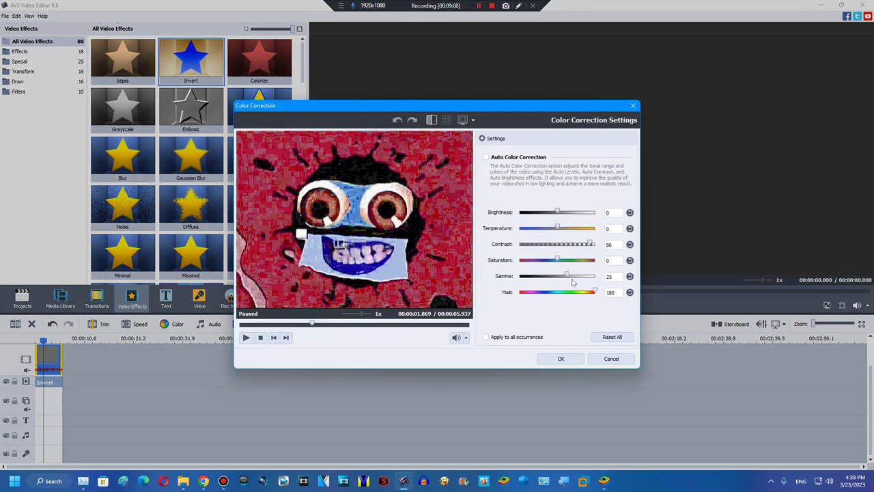
left_click_drag(566, 277, 308, 323)
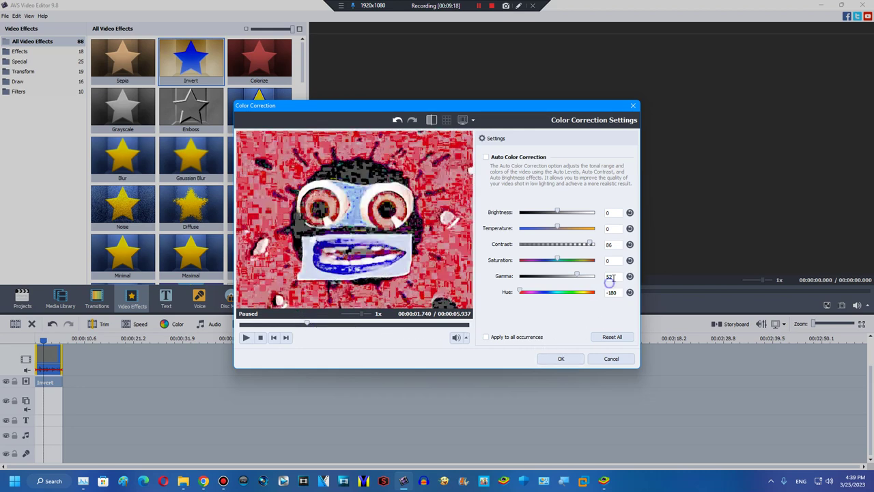
left_click(561, 358)
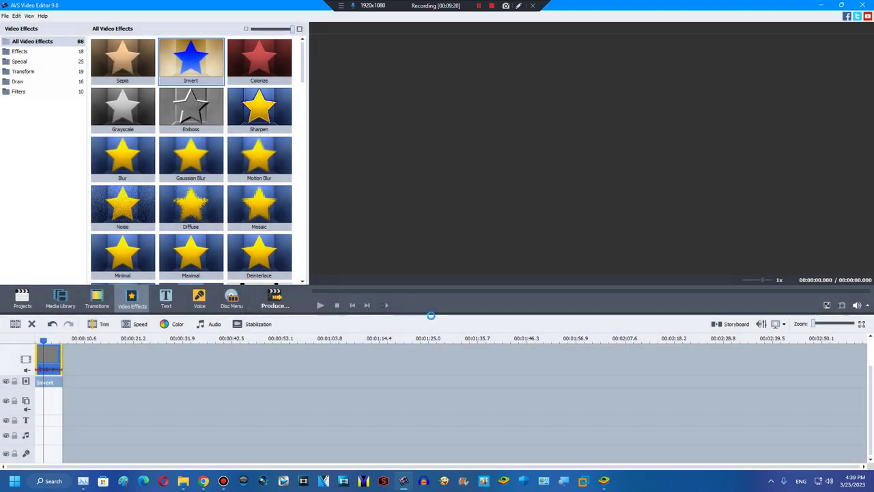
left_click_drag(505, 297, 572, 290)
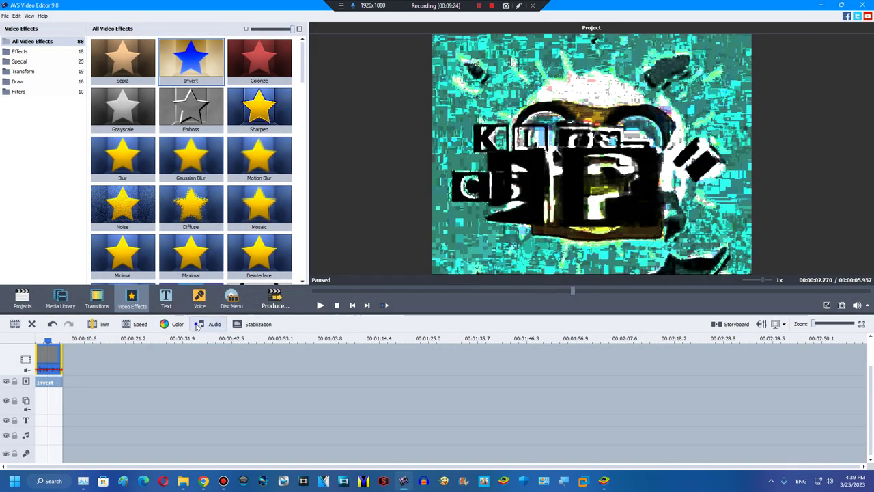
- Mute the main Untitled5 clip and add another copy of Untitled5 to the audio mix line
left_click(198, 325)
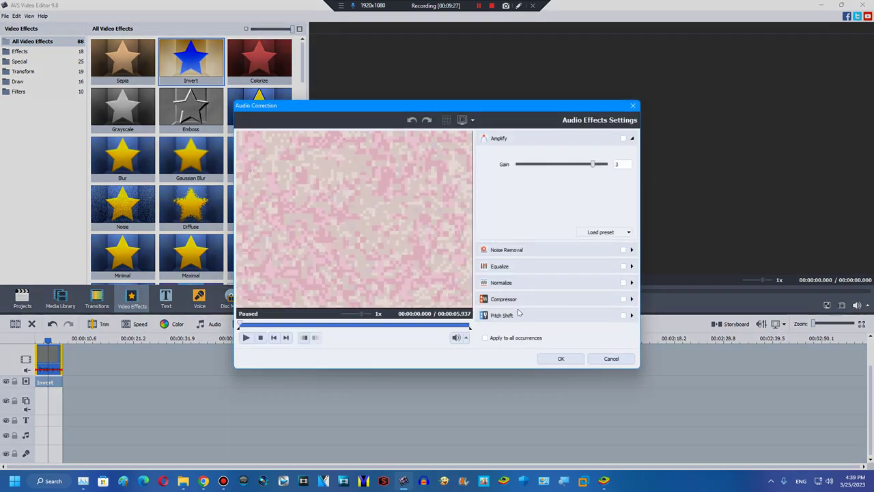
left_click(611, 359)
right_click(48, 364)
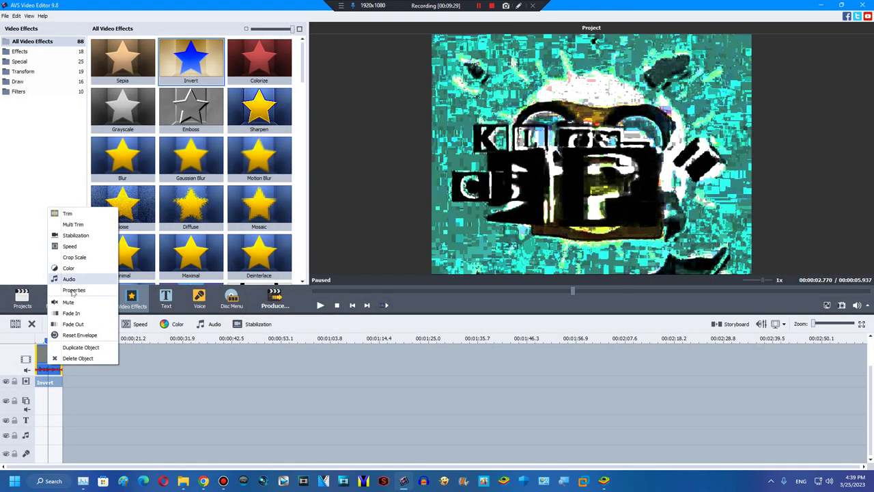
left_click(65, 299)
left_click_drag(255, 112, 40, 438)
right_click(54, 449)
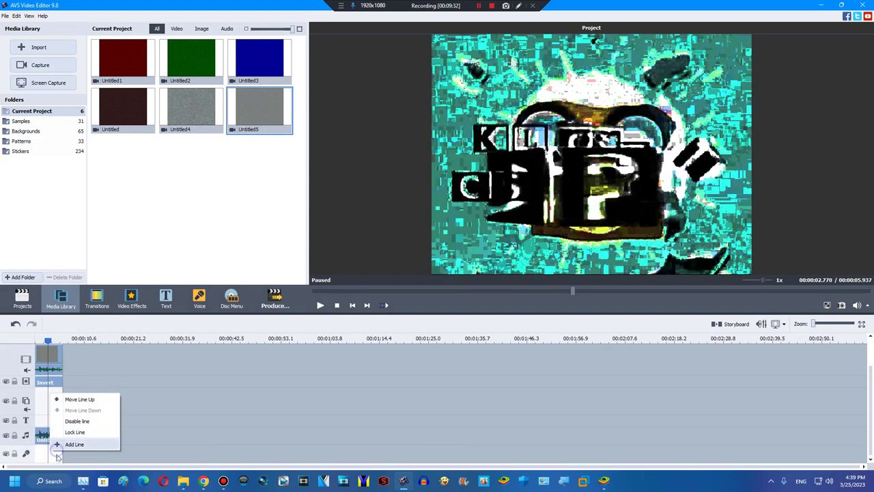
left_click(68, 453)
right_click(69, 453)
left_click(77, 449)
right_click(77, 450)
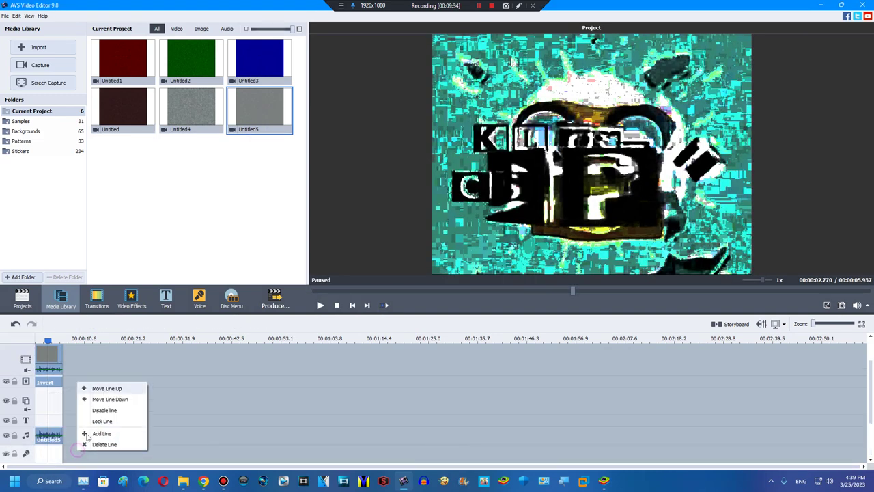
left_click(89, 433)
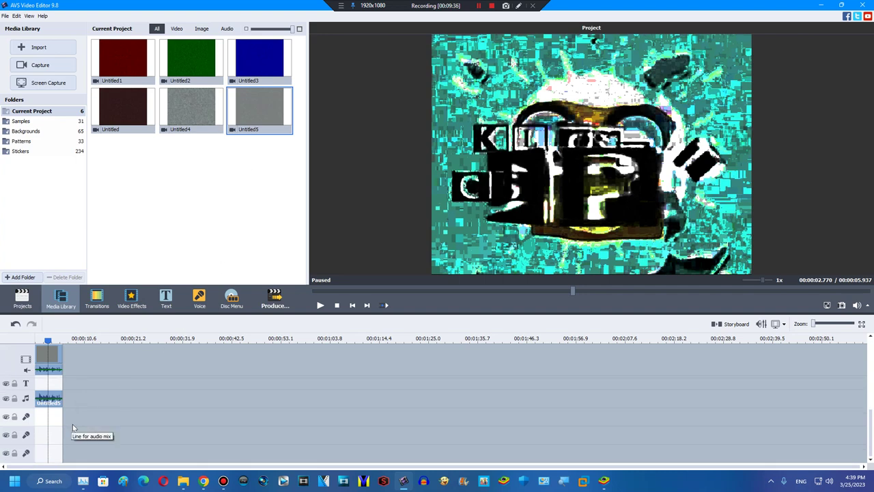
- Add a second audio mix line and place another copy of Untitled5 at its start
right_click(73, 428)
left_click(82, 428)
left_click_drag(261, 124, 35, 450)
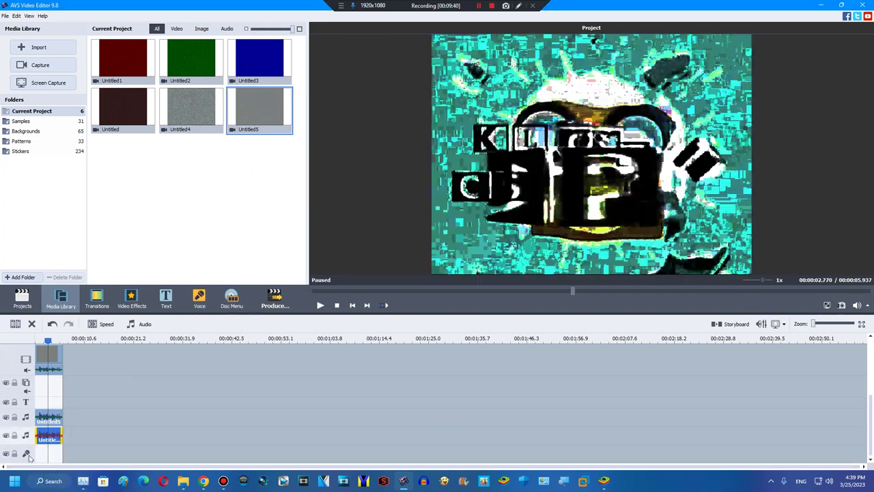
- Pitch-shift the Untitled5 copy on the first audio mix line to a rate of 67 and apply
left_click(46, 414)
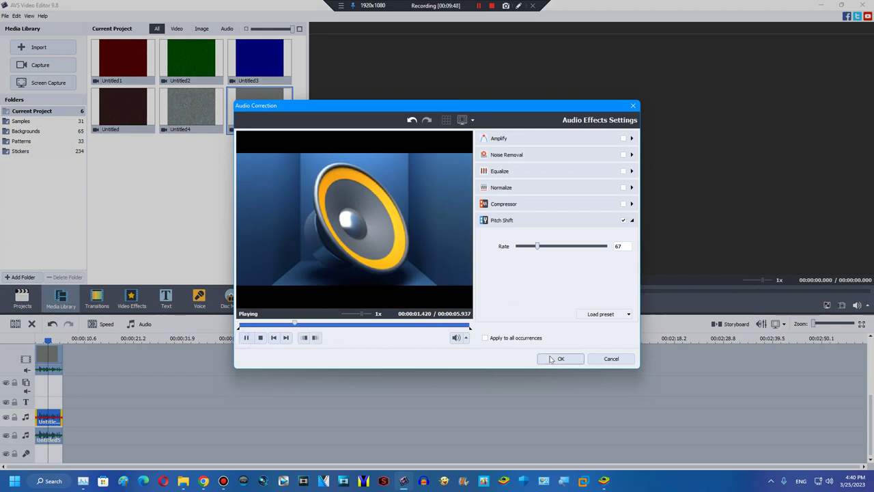
left_click(536, 247)
left_click_drag(539, 250, 540, 249)
left_click(557, 360)
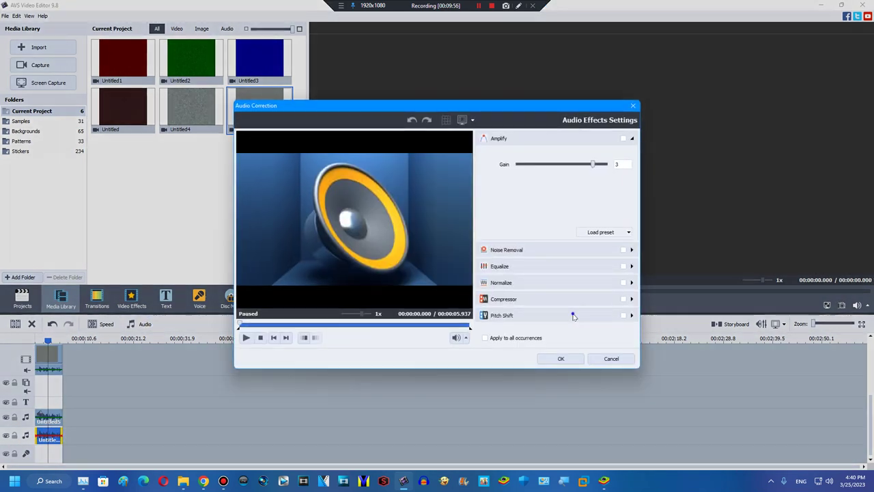
- Pitch-shift the Untitled5 copy on the second audio mix line to a rate of 79, preview it, and apply
left_click(573, 314)
left_click(547, 246)
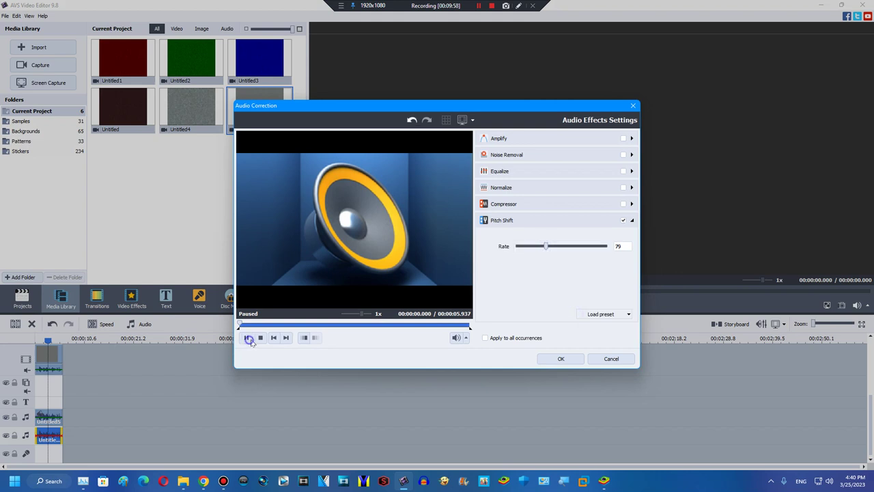
left_click(556, 359)
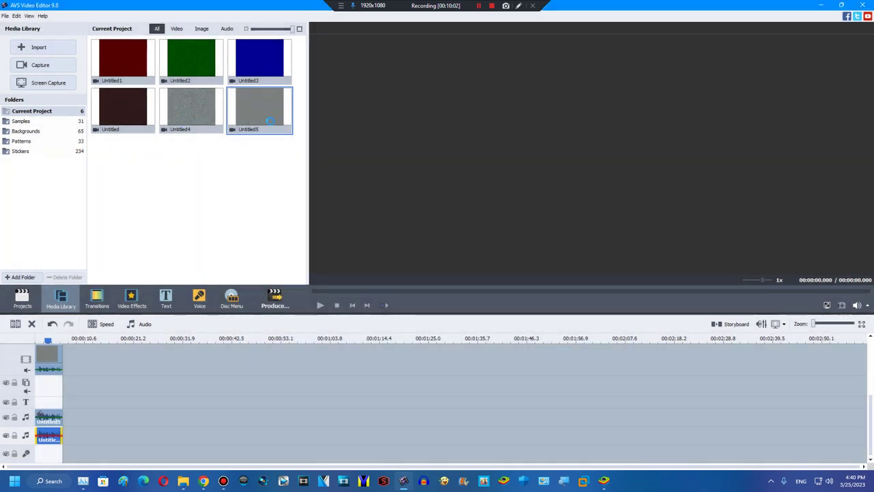
- Place a third audio copy of Untitled5 at the timeline start, on its own line below the other two
left_click_drag(33, 459, 42, 453)
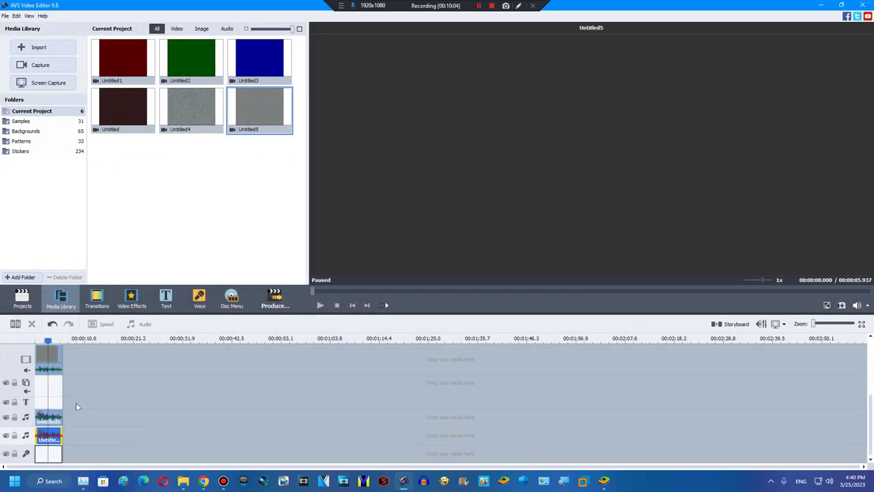
right_click(59, 362)
right_click(96, 436)
left_click(102, 421)
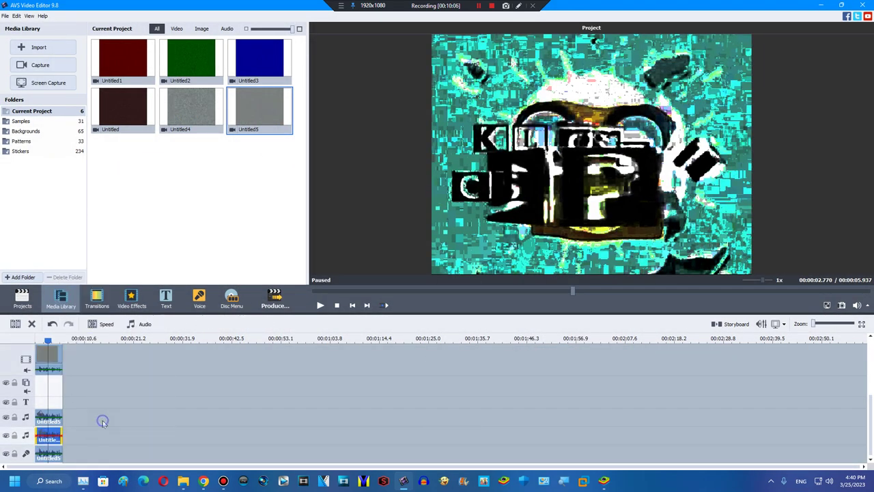
- Pitch-shift the third Untitled5 audio copy to a rate of 117 and apply the audio correction
left_click(61, 432)
left_click(145, 323)
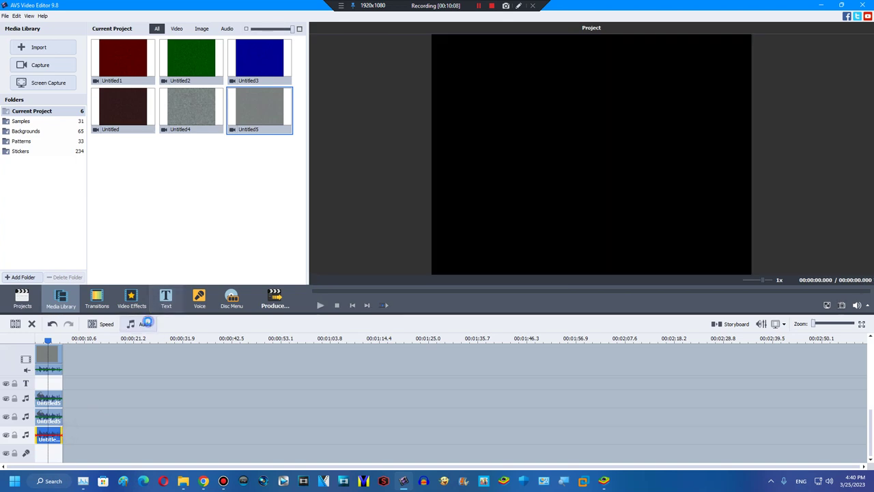
left_click(599, 302)
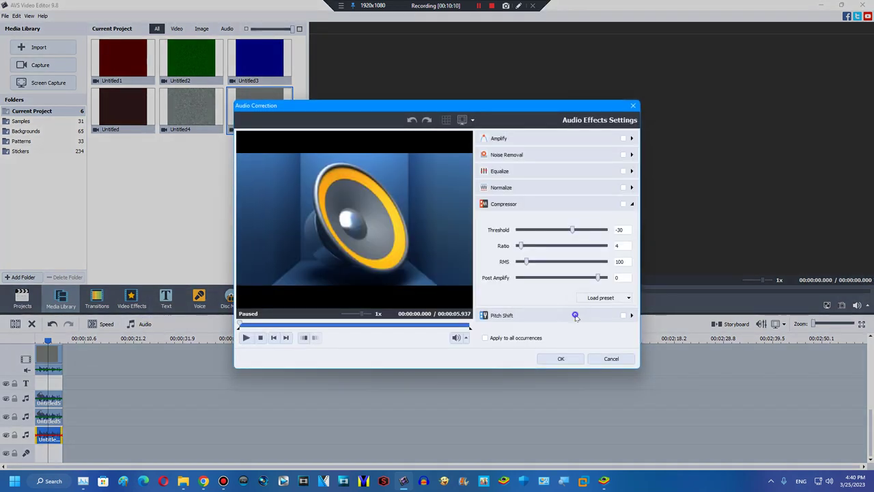
left_click(576, 315)
left_click_drag(561, 247, 567, 247)
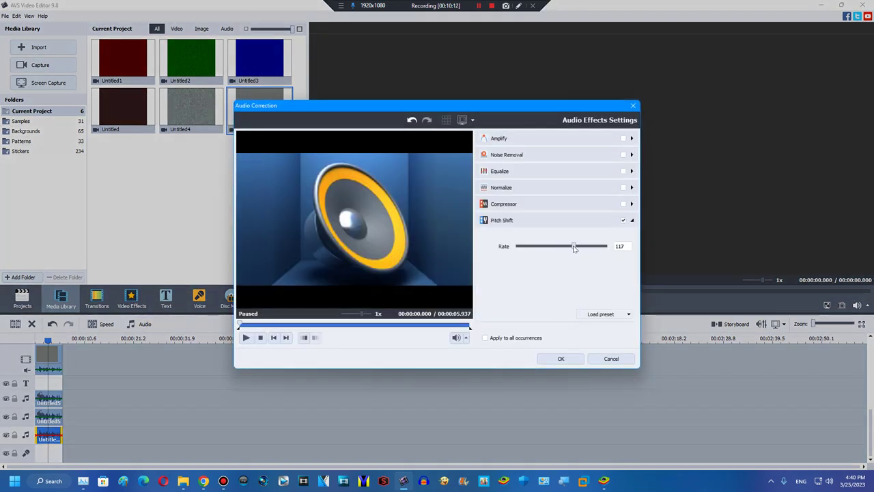
left_click(559, 360)
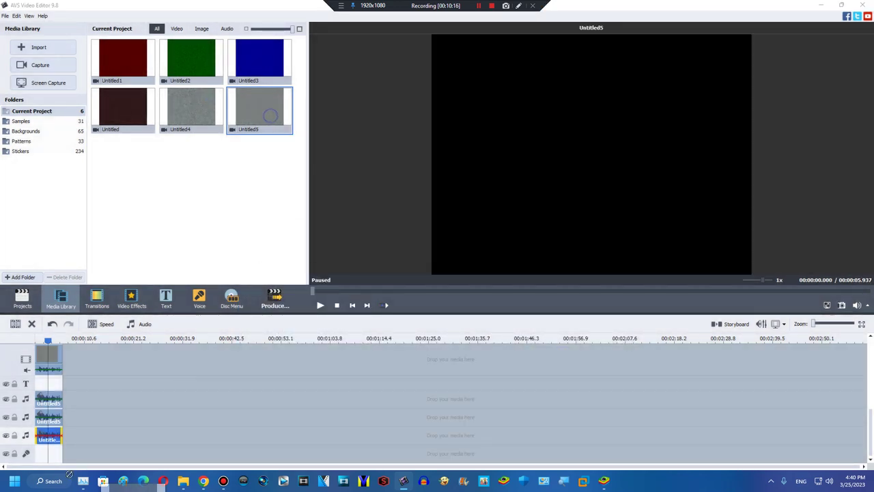
- Place a fourth audio copy of Untitled5 at the timeline start below the other copies, and play the project from the beginning
left_click_drag(35, 459, 41, 453)
left_click(338, 307)
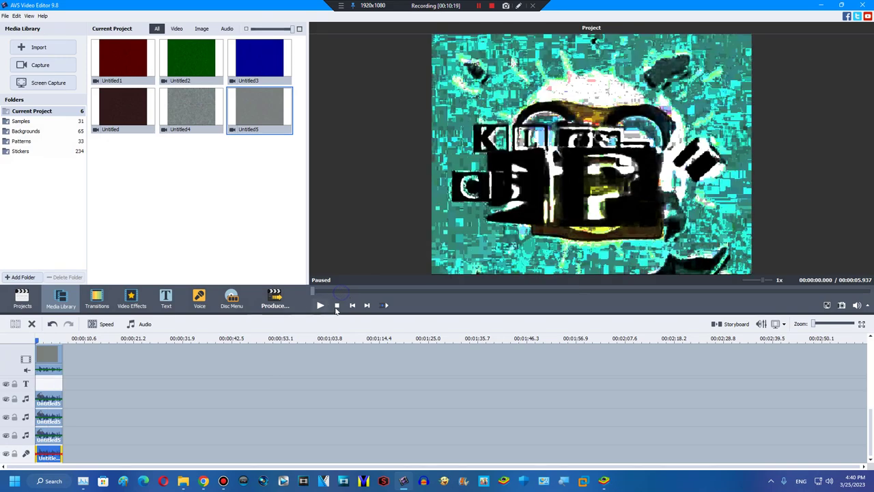
left_click(323, 306)
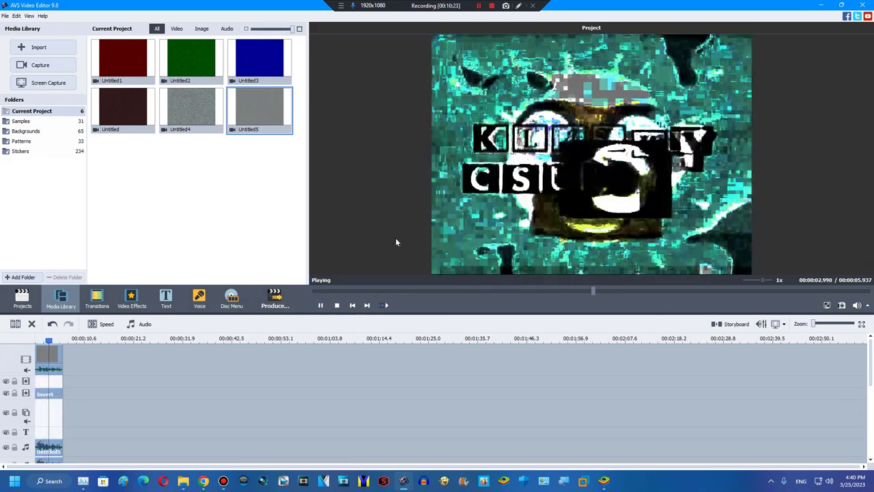
left_click(337, 305)
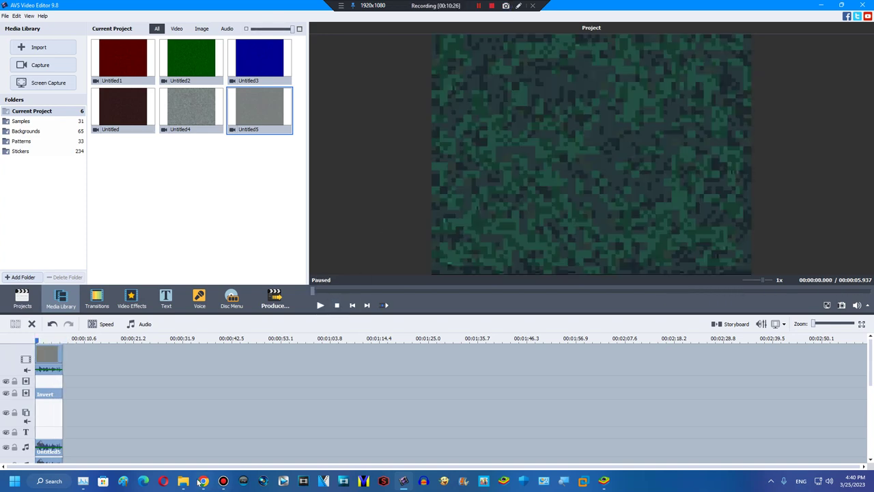